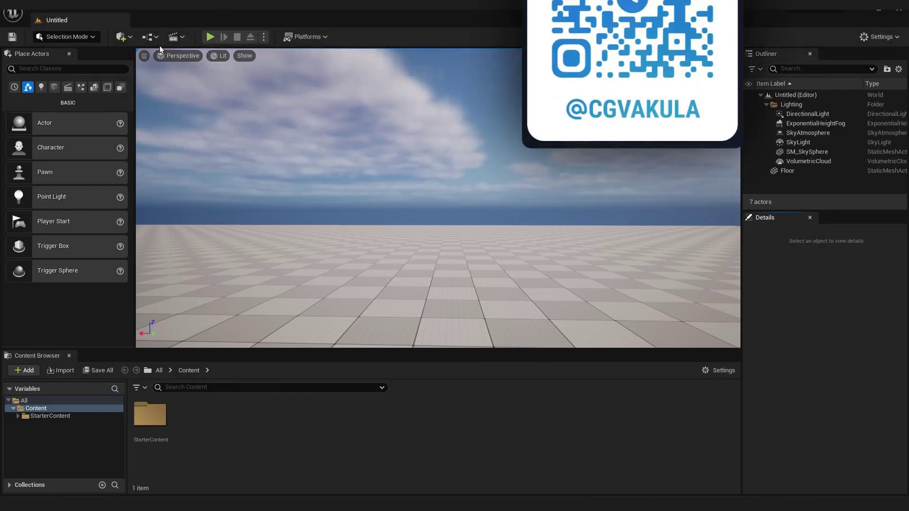
- Open the Level Blueprint from the Blueprints toolbar menu and select its Event Tick node
{"action": "left_click", "coordinate": [155, 37]}
{"action": "left_click", "coordinate": [184, 104]}
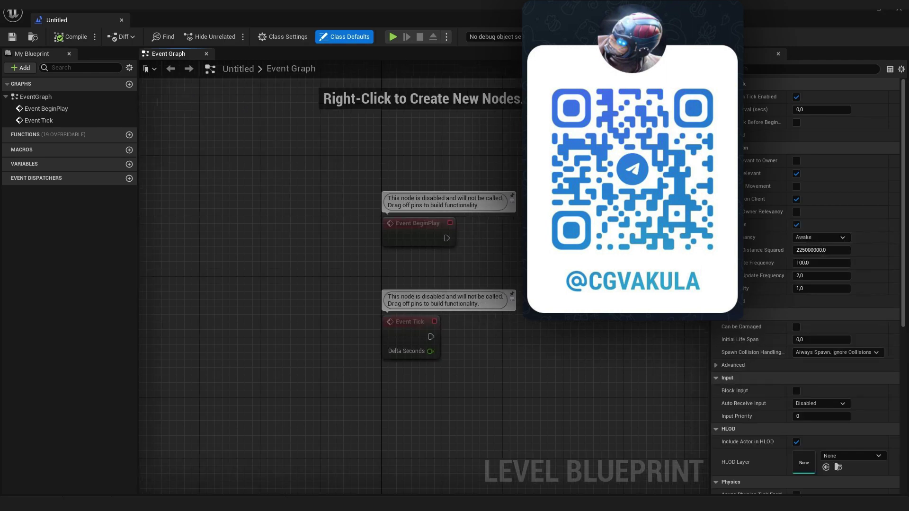
{"action": "left_click_drag", "start_coordinate": [404, 342], "coordinate": [325, 278]}
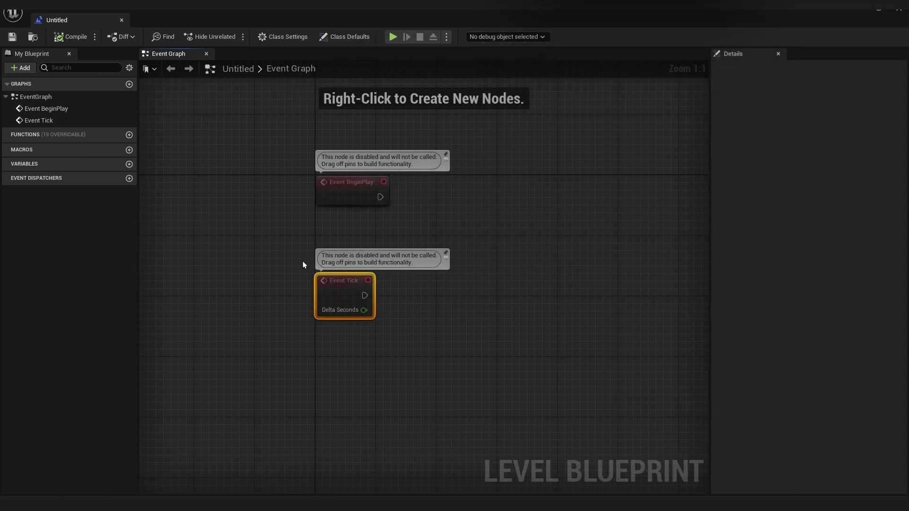
- Delete Event Tick and reposition Event BeginPlay near the graph's top-left corner
{"action": "key", "text": "Delete"}
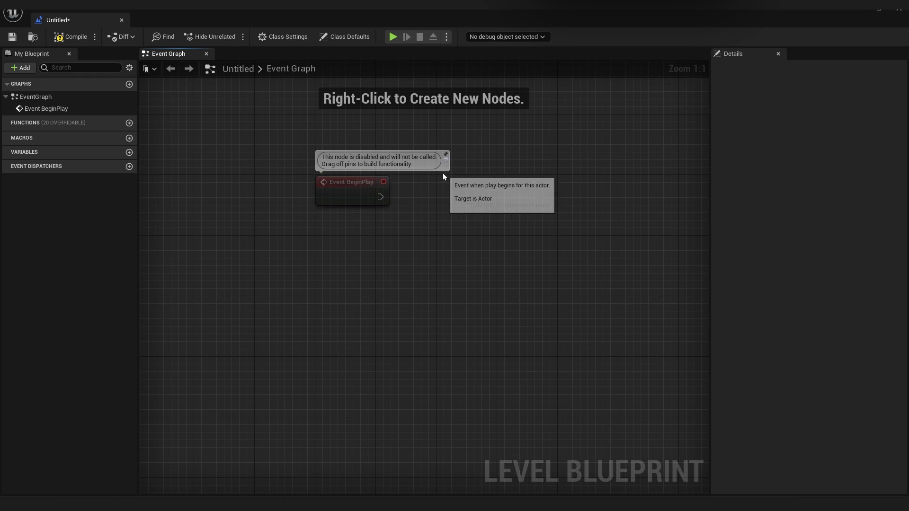
{"action": "left_click_drag", "start_coordinate": [344, 189], "coordinate": [247, 160]}
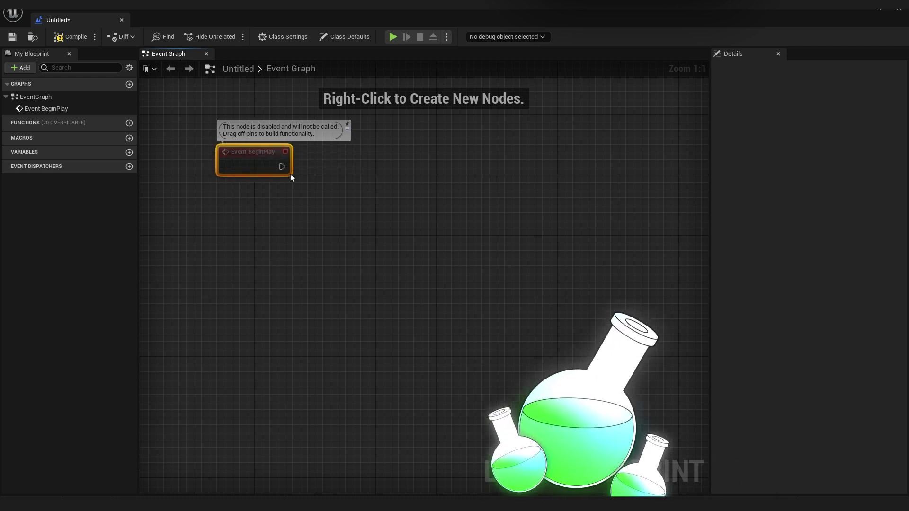
{"action": "right_click_drag", "start_coordinate": [365, 226], "coordinate": [362, 220]}
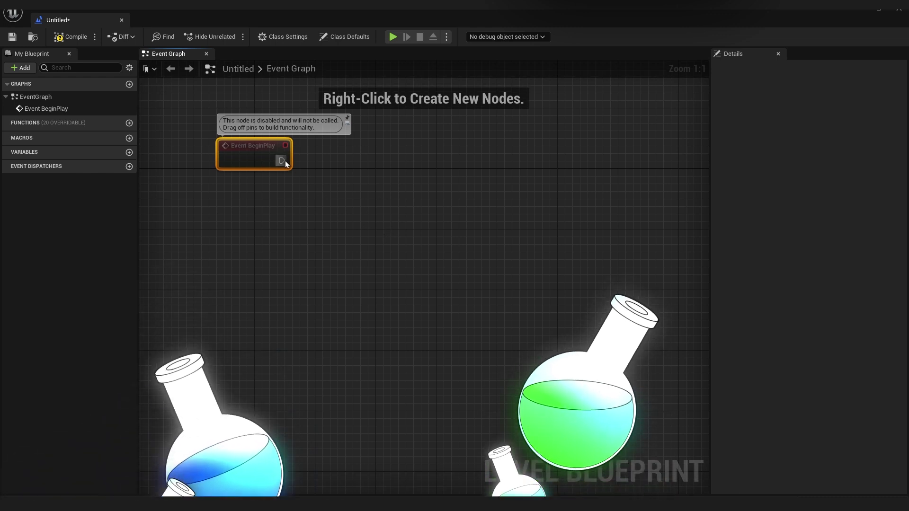
{"action": "left_click_drag", "start_coordinate": [283, 160], "coordinate": [298, 162]}
{"action": "right_click", "coordinate": [334, 169]}
{"action": "left_click", "coordinate": [351, 146]}
{"action": "right_click_drag", "start_coordinate": [370, 192], "coordinate": [351, 213]}
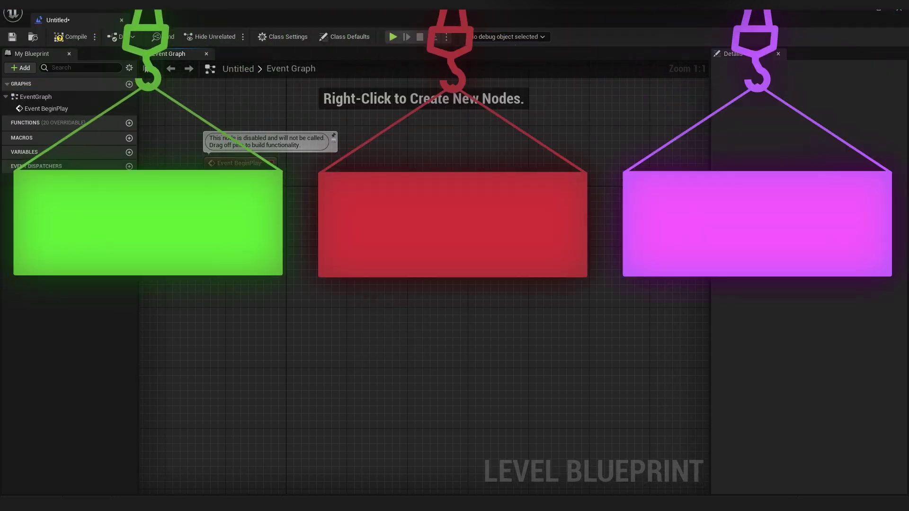
{"action": "left_click", "coordinate": [129, 153]}
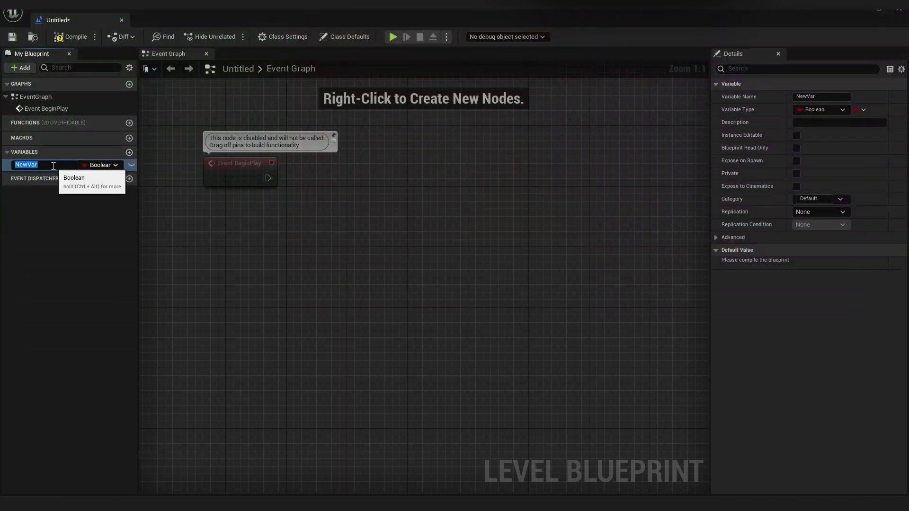
{"action": "left_click", "coordinate": [69, 212]}
{"action": "left_click", "coordinate": [53, 166]}
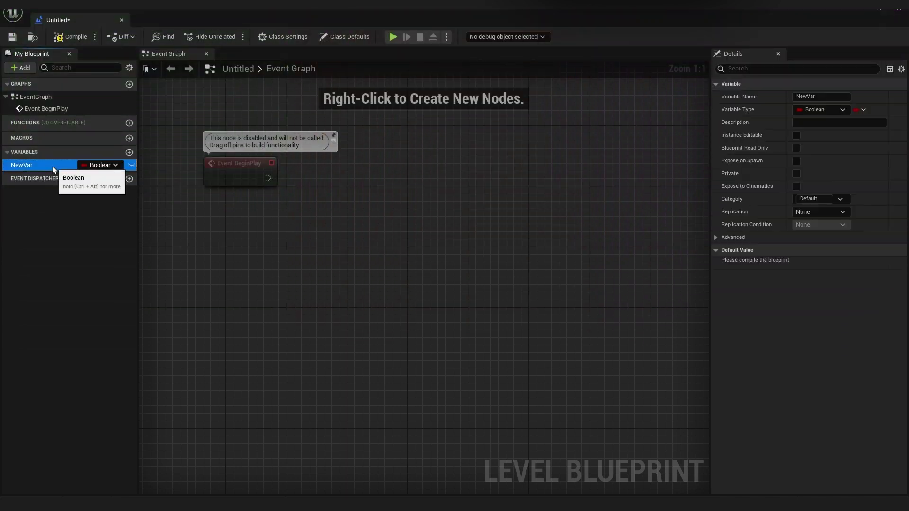
{"action": "left_click", "coordinate": [97, 165]}
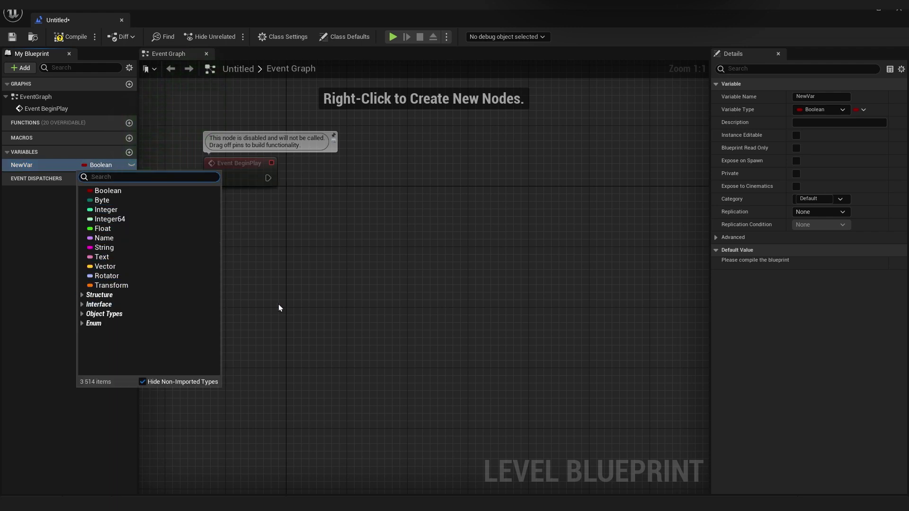
{"action": "left_click", "coordinate": [403, 298]}
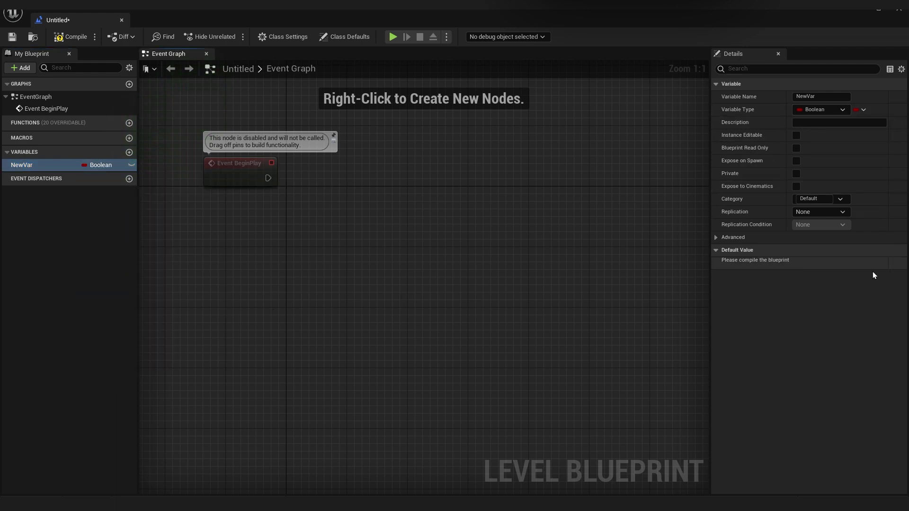
{"action": "double_click", "coordinate": [53, 166]}
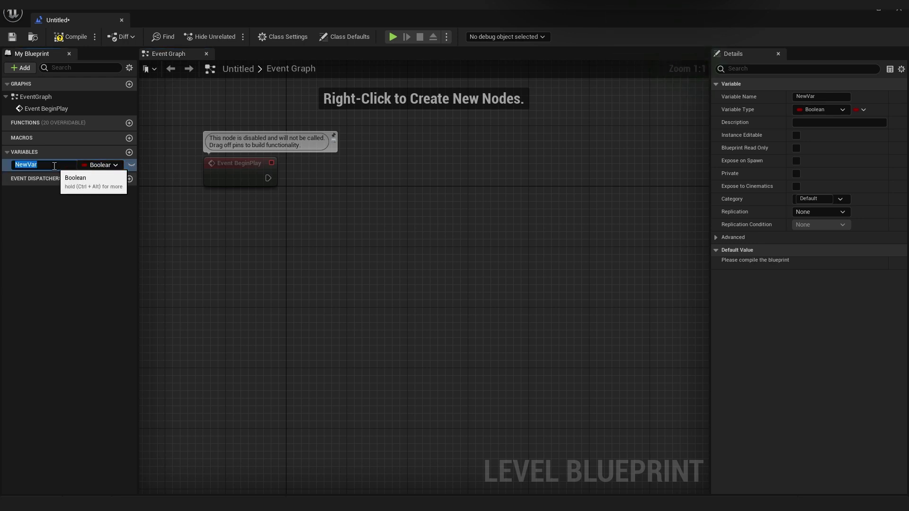
{"action": "left_click", "coordinate": [75, 242]}
{"action": "left_click", "coordinate": [67, 165]}
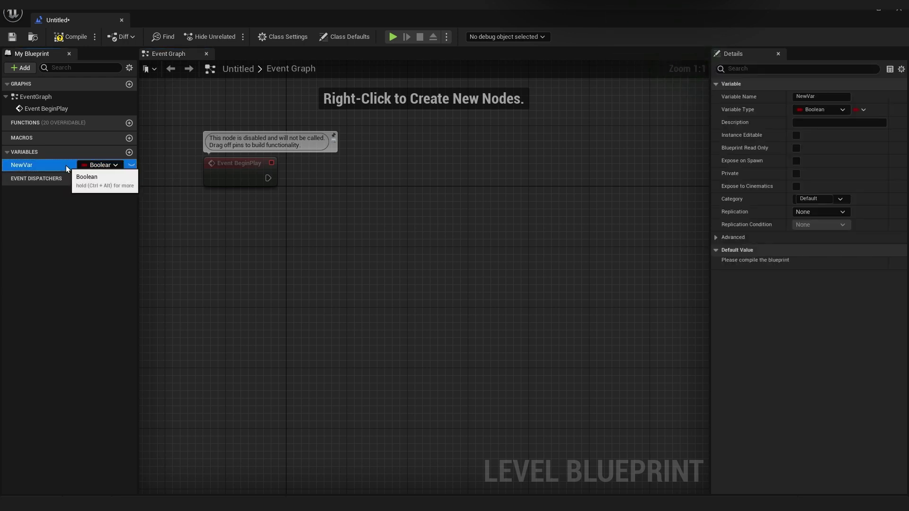
{"action": "key", "text": "Delete"}
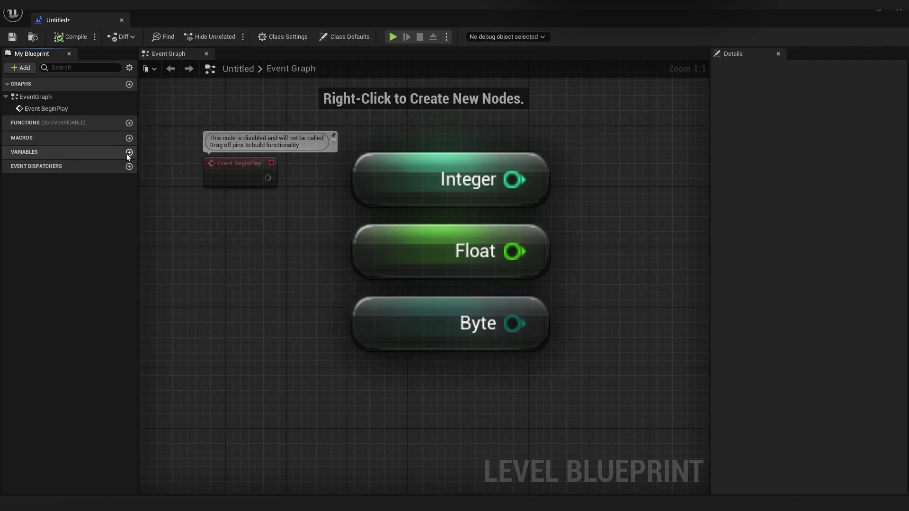
- Create an Integer variable named EnergySphere and drop a Get EnergySphere node into the graph
{"action": "left_click", "coordinate": [129, 153]}
{"action": "left_click", "coordinate": [114, 166]}
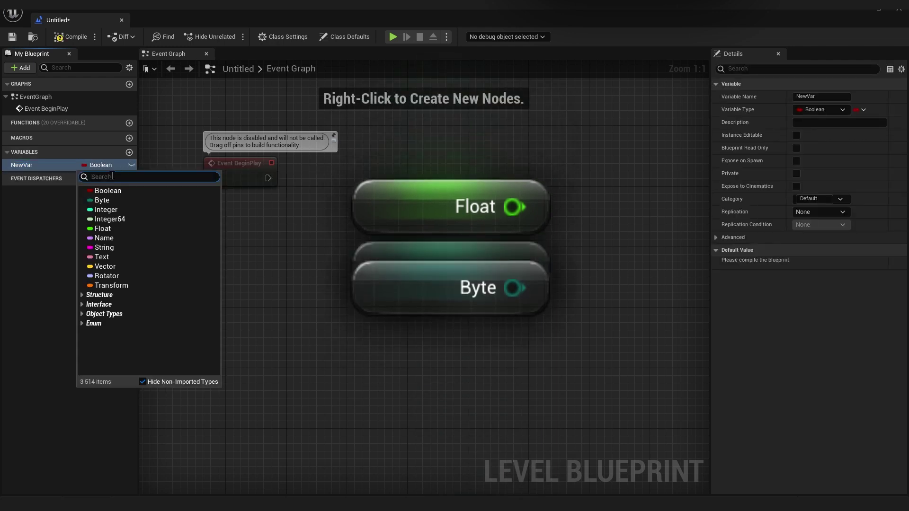
{"action": "left_click", "coordinate": [112, 210]}
{"action": "left_click", "coordinate": [824, 96]}
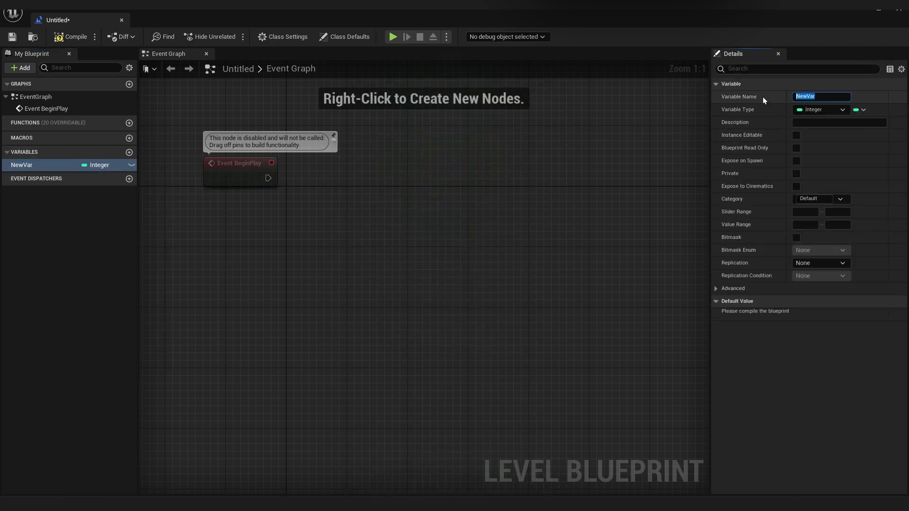
{"action": "type", "text": "Energy"}
{"action": "type", "text": "Sphere"}
{"action": "key", "text": "Return"}
{"action": "left_click_drag", "start_coordinate": [24, 164], "coordinate": [236, 256]}
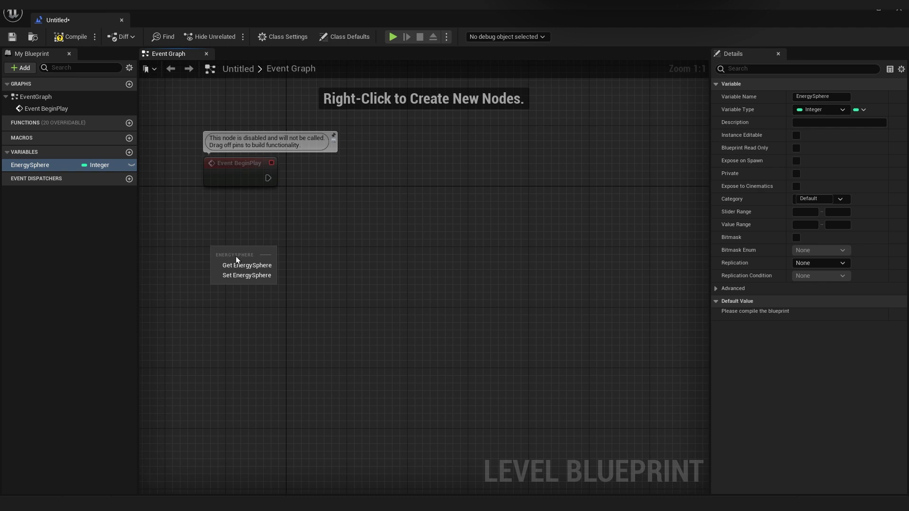
{"action": "left_click", "coordinate": [245, 265]}
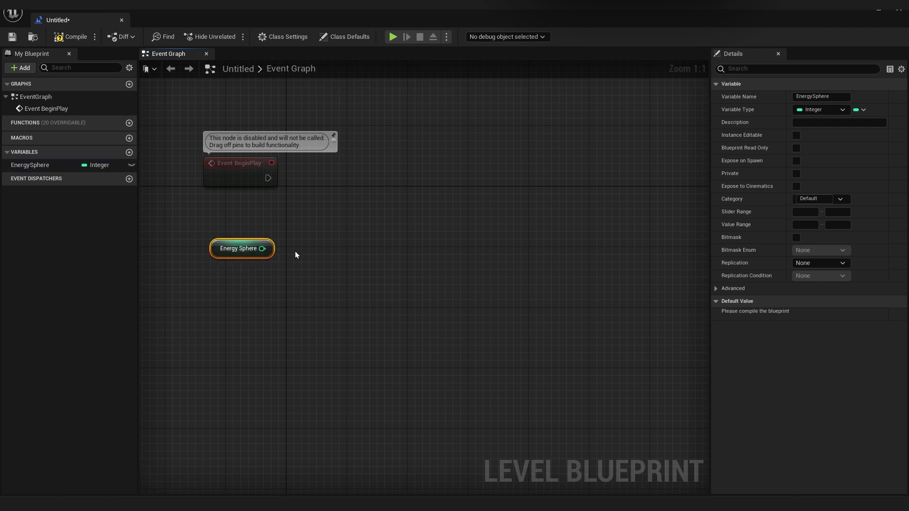
- Compile the Level Blueprint and set EnergySphere's default value to 50
{"action": "left_click", "coordinate": [71, 36]}
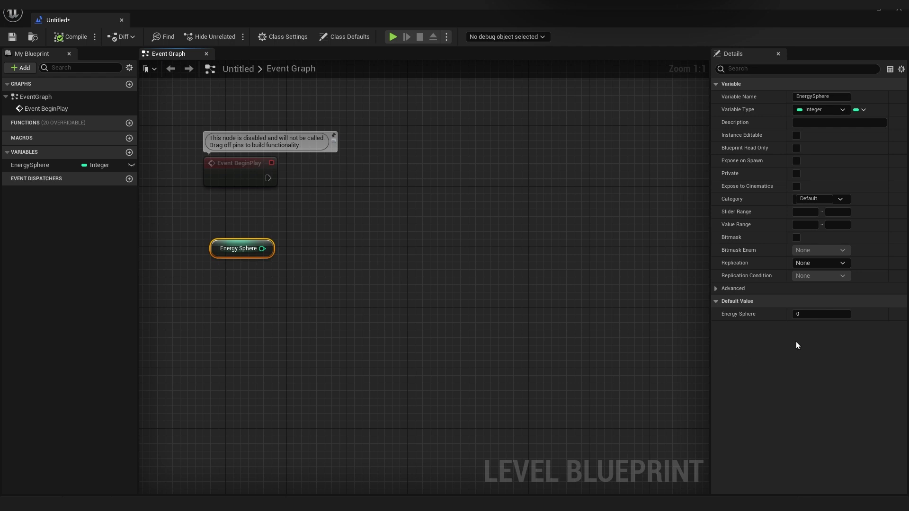
{"action": "left_click", "coordinate": [821, 314]}
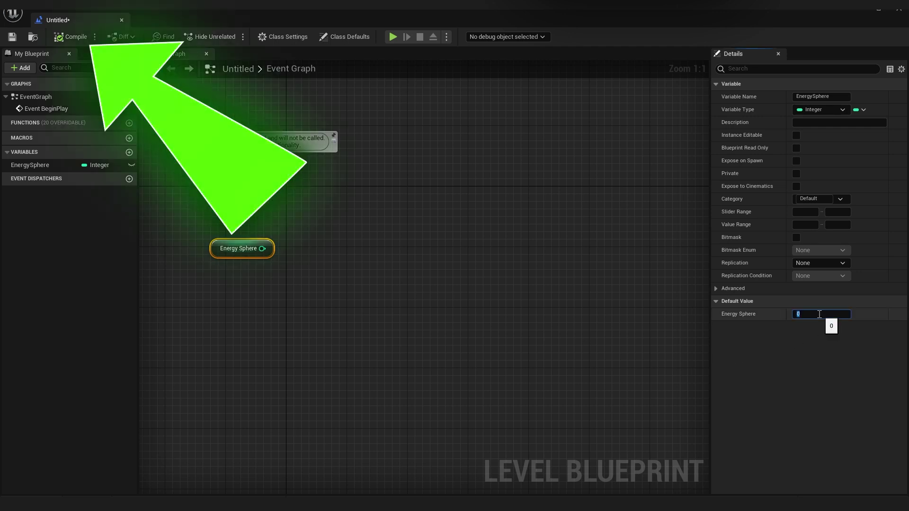
{"action": "type", "text": "50"}
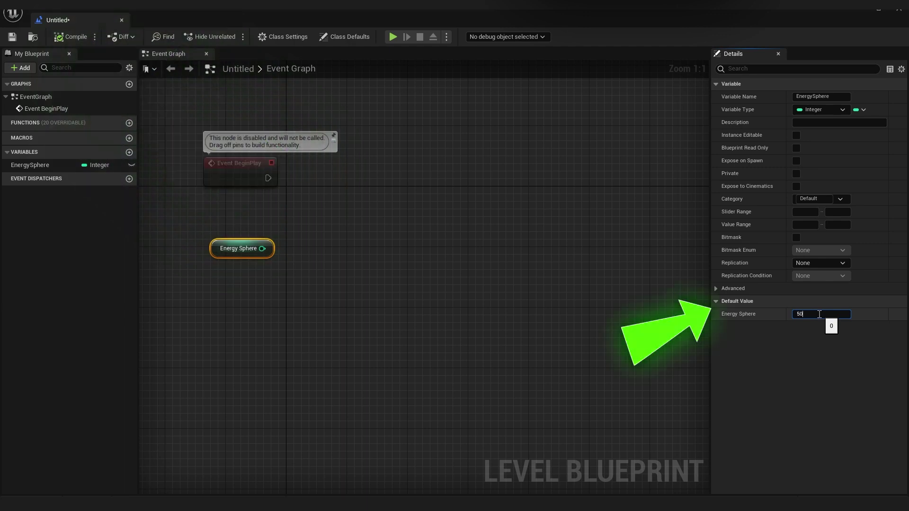
{"action": "left_click", "coordinate": [391, 253]}
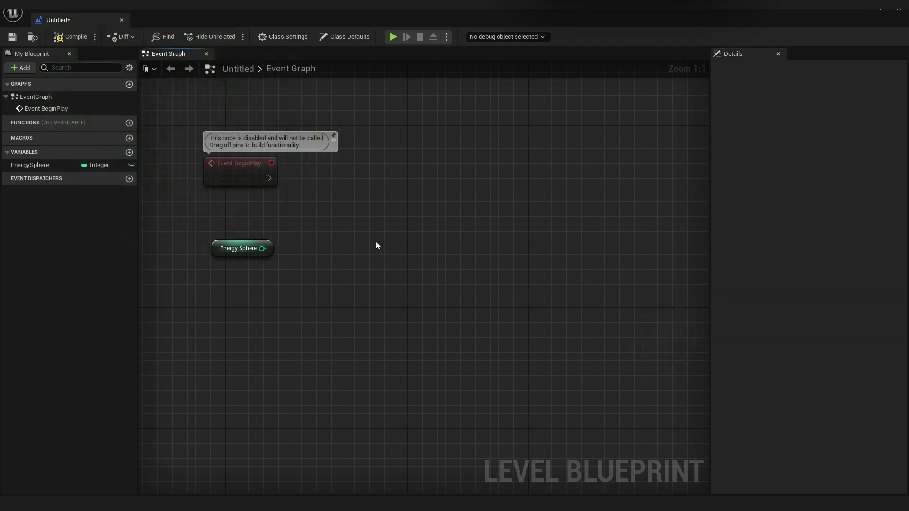
{"action": "left_click", "coordinate": [211, 244]}
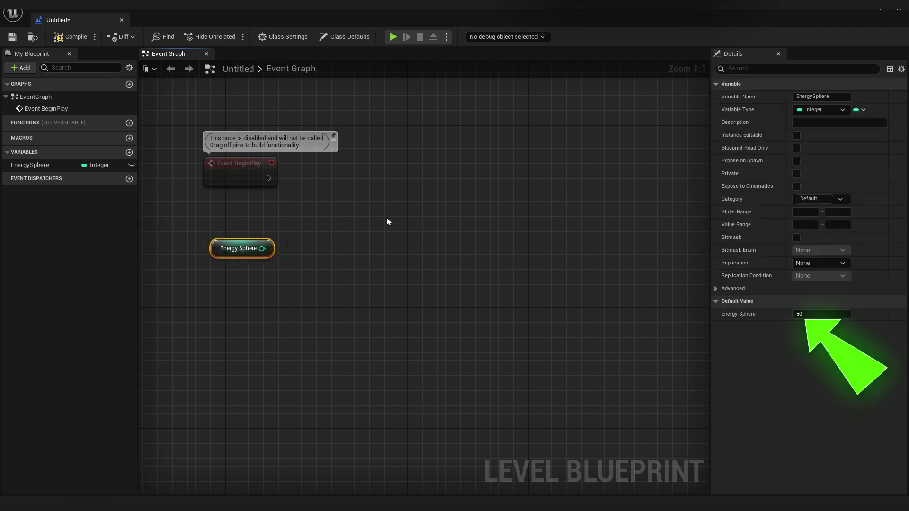
{"action": "left_click", "coordinate": [344, 228]}
- Add a Print String node via the 'print' search and place it beside the EnergySphere getter
{"action": "scroll", "coordinate": [360, 235], "scroll_direction": "up", "scroll_amount": 1}
{"action": "scroll", "coordinate": [365, 242], "scroll_direction": "up", "scroll_amount": 2}
{"action": "right_click", "coordinate": [368, 240]}
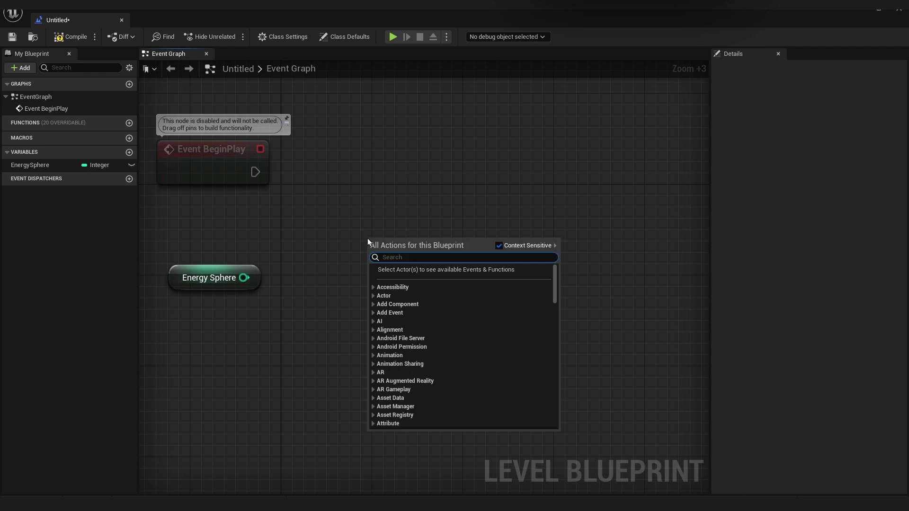
{"action": "type", "text": "print"}
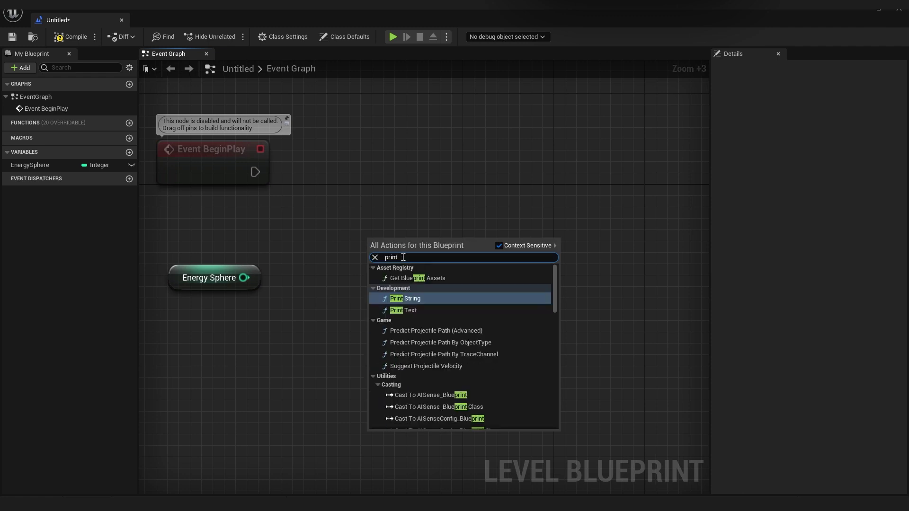
{"action": "left_click", "coordinate": [406, 299]}
{"action": "mouse_move", "coordinate": [440, 231]}
{"action": "left_mouse_down"}
{"action": "mouse_move", "coordinate": [474, 232]}
{"action": "mouse_move", "coordinate": [508, 141]}
{"action": "left_mouse_up"}
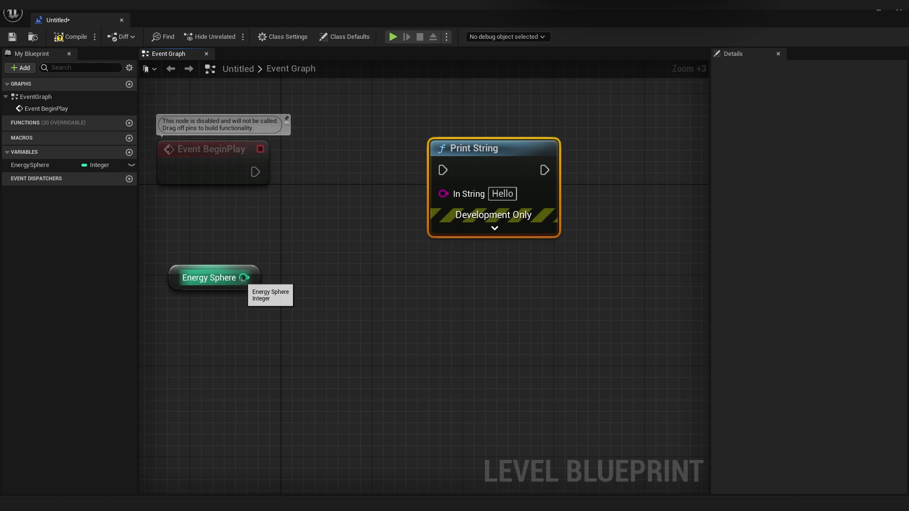
{"action": "right_click_drag", "start_coordinate": [309, 277], "coordinate": [372, 274]}
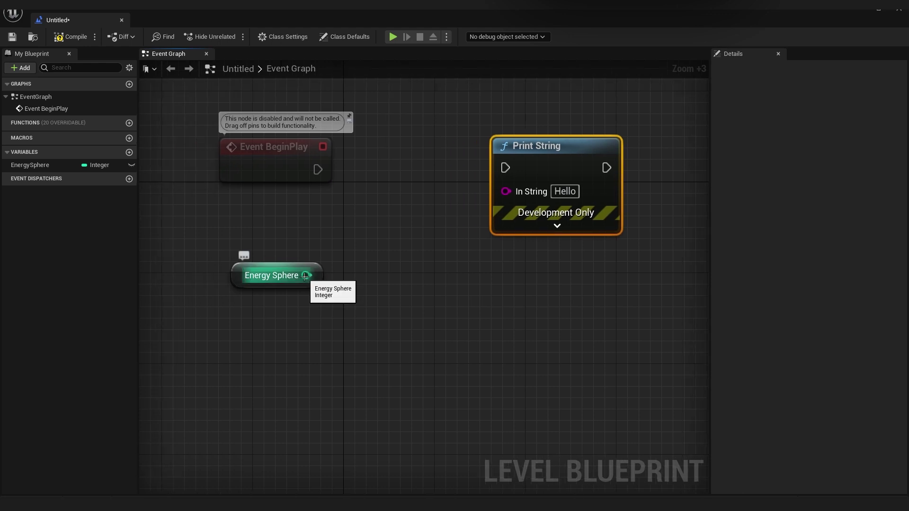
{"action": "right_click_drag", "start_coordinate": [418, 294], "coordinate": [397, 319]}
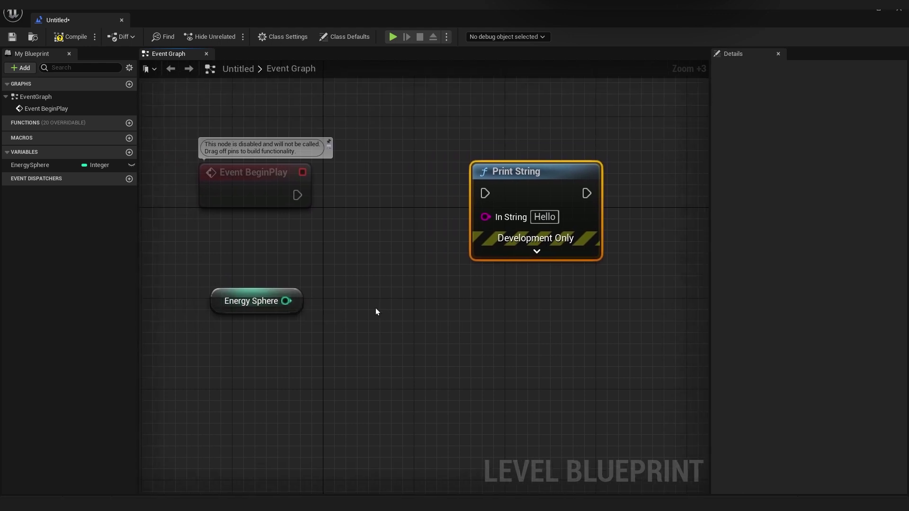
- Feed EnergySphere into Print String's In String through a string conversion, and wire BeginPlay's exec to Print String
{"action": "left_click_drag", "start_coordinate": [286, 301], "coordinate": [488, 222]}
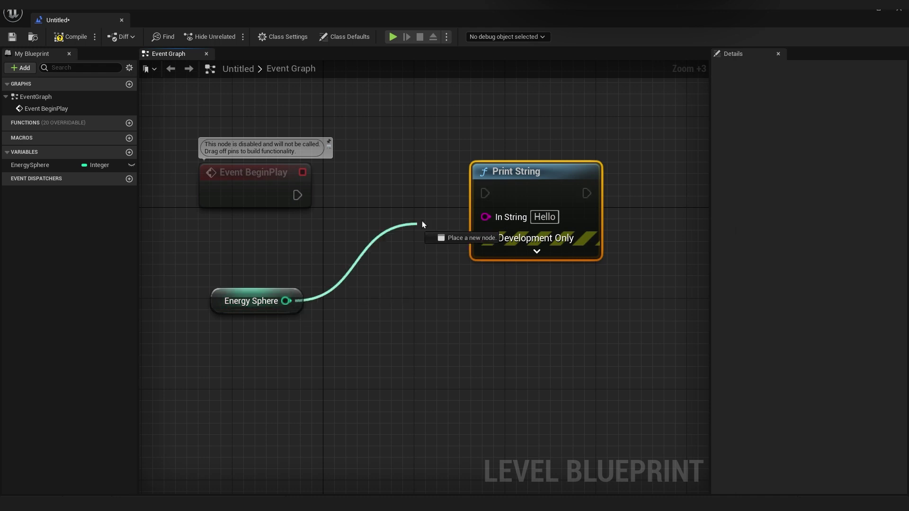
{"action": "right_click_drag", "start_coordinate": [453, 313], "coordinate": [500, 290]}
{"action": "left_click_drag", "start_coordinate": [339, 254], "coordinate": [410, 285]}
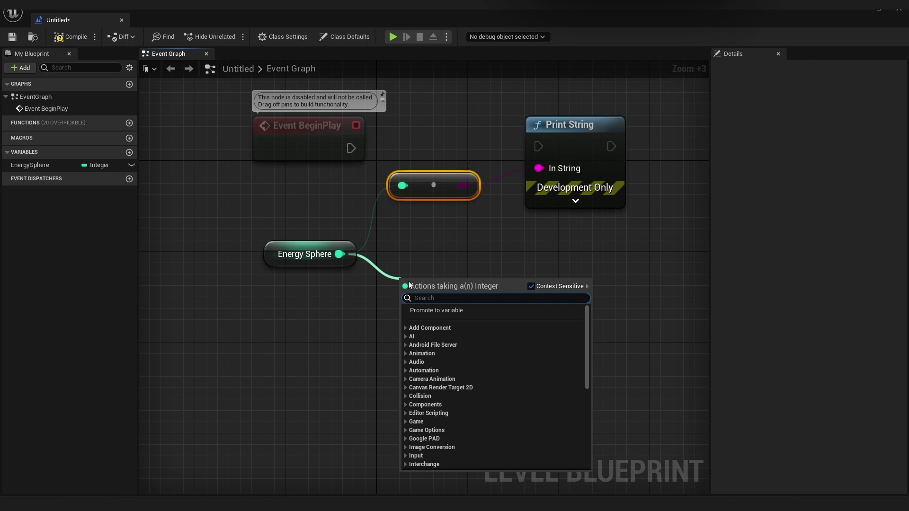
{"action": "type", "text": "to strin"}
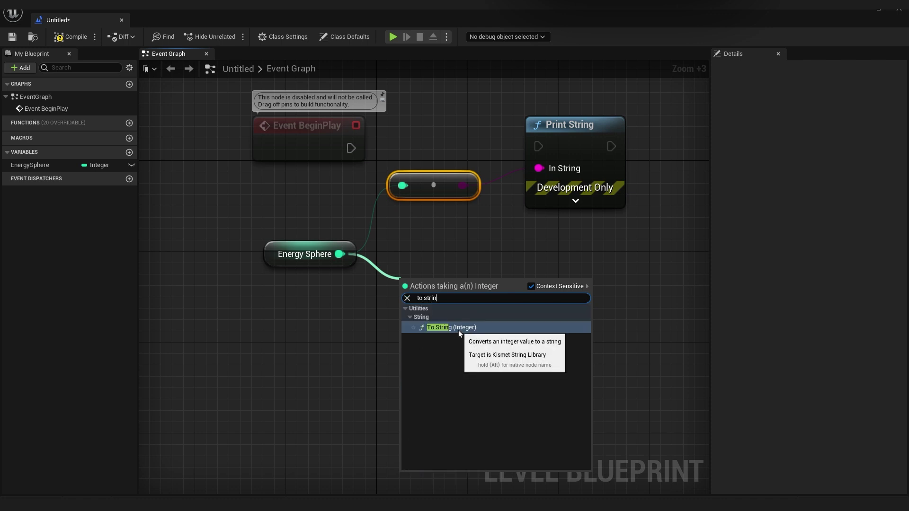
{"action": "left_click", "coordinate": [459, 331]}
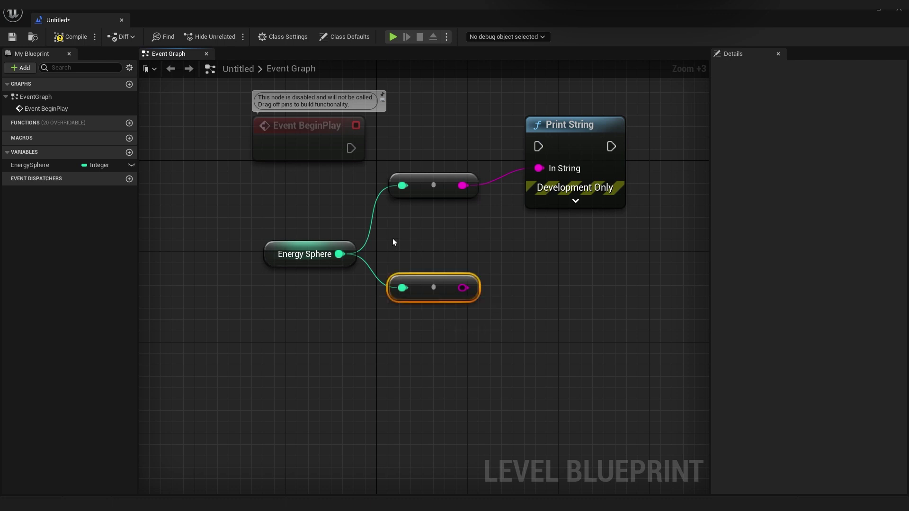
{"action": "key", "text": "Delete"}
{"action": "left_click_drag", "start_coordinate": [351, 148], "coordinate": [539, 146]}
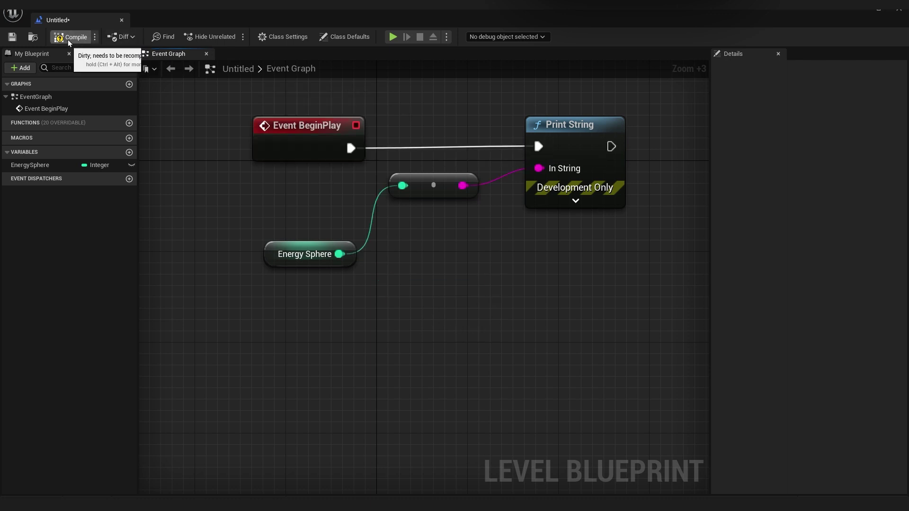
- Dock the Blueprint window on the right half and play the level to see 50 printed
{"action": "double_click", "coordinate": [268, 15]}
{"action": "left_click_drag", "start_coordinate": [288, 25], "coordinate": [656, 37]}
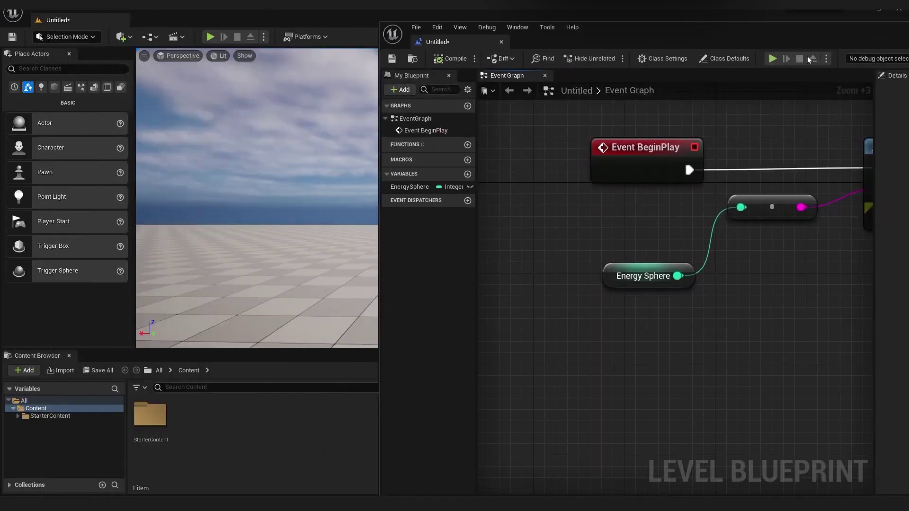
{"action": "left_click", "coordinate": [210, 36]}
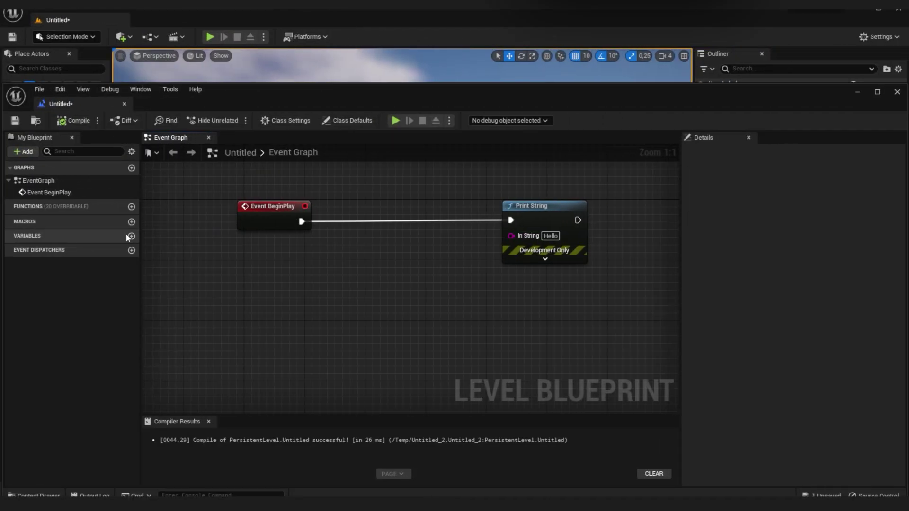
- Create a new Float variable and rename it Ball
{"action": "left_click", "coordinate": [132, 237]}
{"action": "left_click", "coordinate": [126, 248]}
{"action": "left_click", "coordinate": [126, 248]}
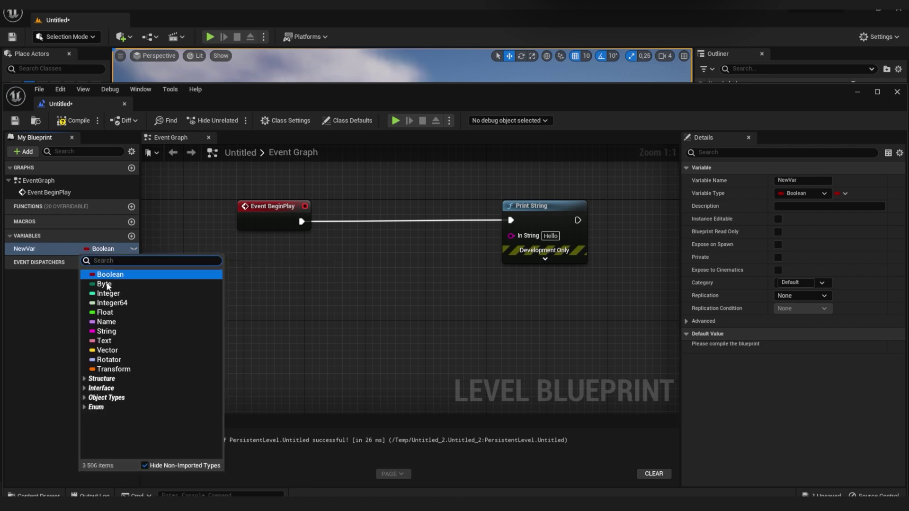
{"action": "left_click", "coordinate": [105, 313]}
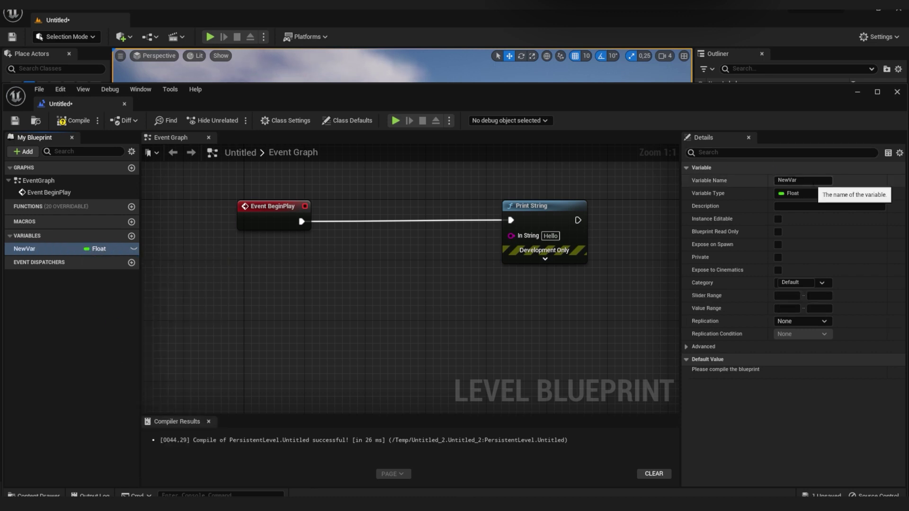
{"action": "left_click", "coordinate": [802, 180]}
{"action": "type", "text": "Ball"}
{"action": "key", "text": "Return"}
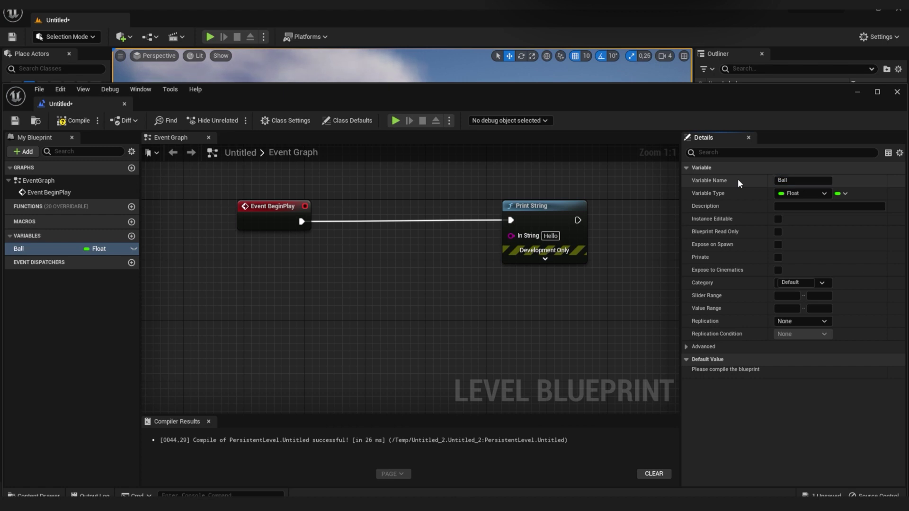
- Place a Ball getter, compile, set its default to 15,253, wire it to In String, and play
{"action": "left_click_drag", "start_coordinate": [28, 249], "coordinate": [255, 283]}
{"action": "left_click", "coordinate": [258, 295]}
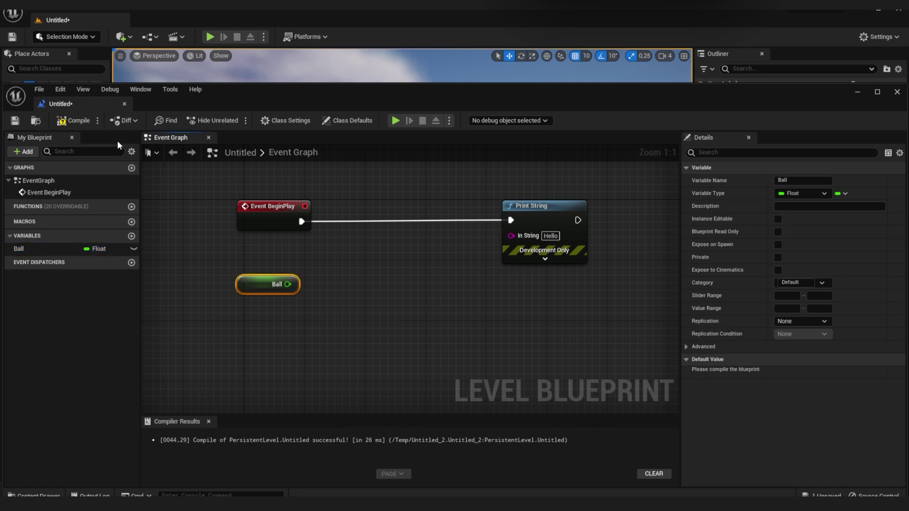
{"action": "left_click", "coordinate": [67, 123]}
{"action": "left_click_drag", "start_coordinate": [256, 285], "coordinate": [248, 292]}
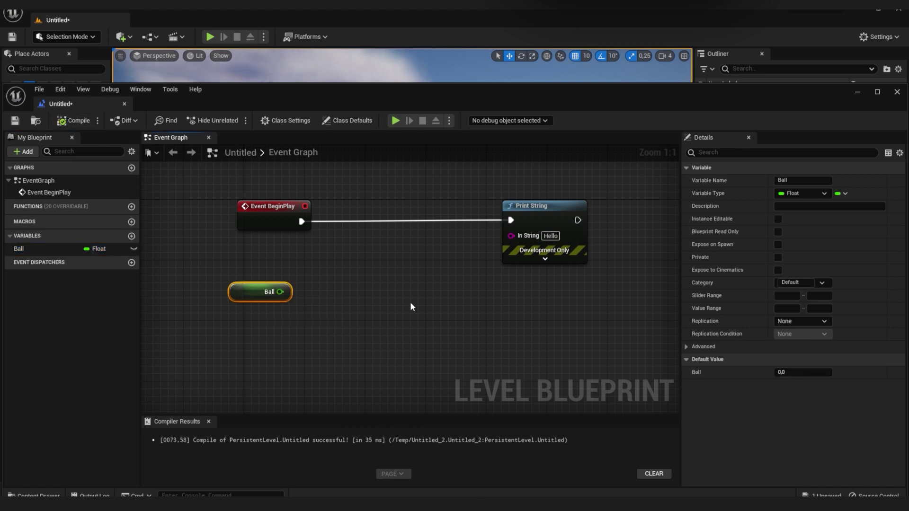
{"action": "left_click", "coordinate": [800, 373]}
{"action": "type", "text": "15.253"}
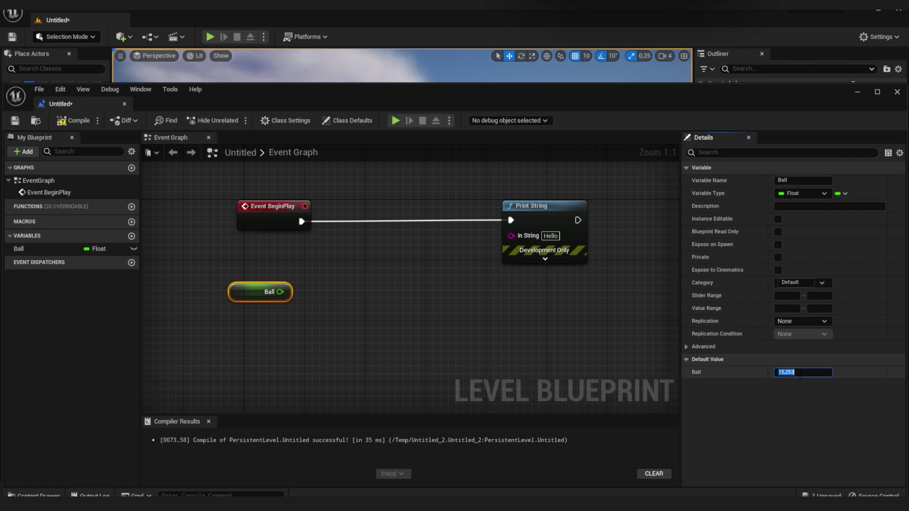
{"action": "left_click", "coordinate": [345, 285]}
{"action": "left_click_drag", "start_coordinate": [246, 288], "coordinate": [512, 237]}
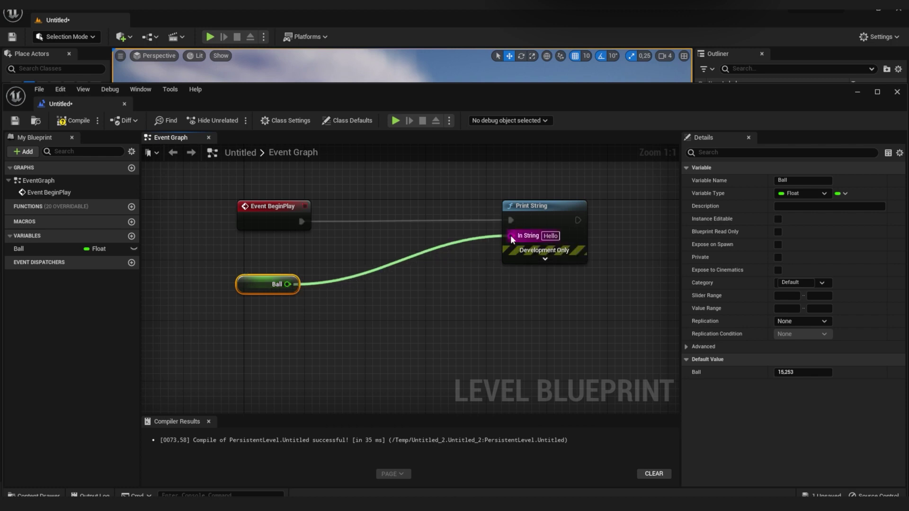
{"action": "left_click", "coordinate": [392, 121]}
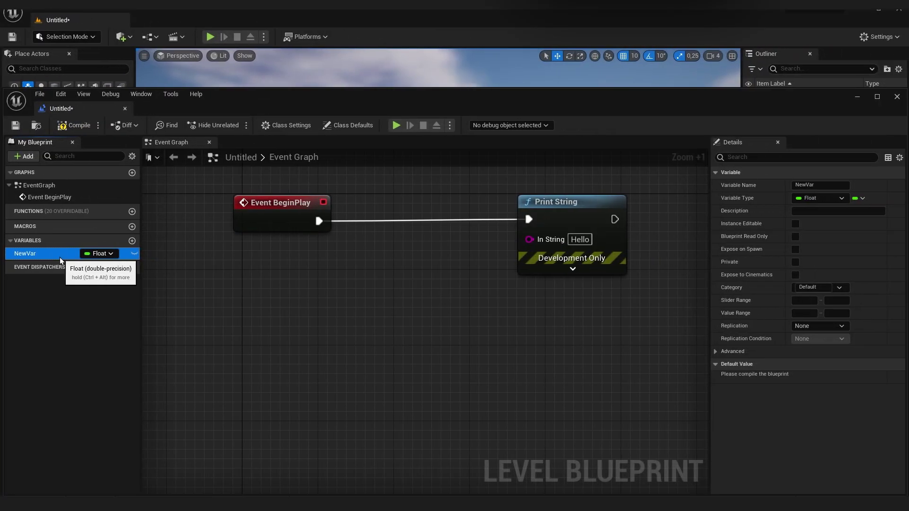
- Delete the NewVar variable and create a Byte variable named Armor
{"action": "key", "text": "Delete"}
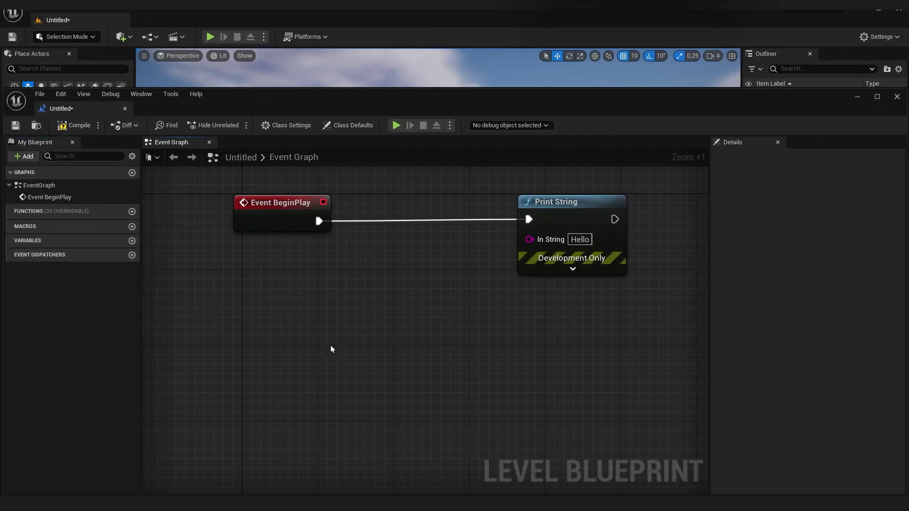
{"action": "left_click", "coordinate": [132, 240]}
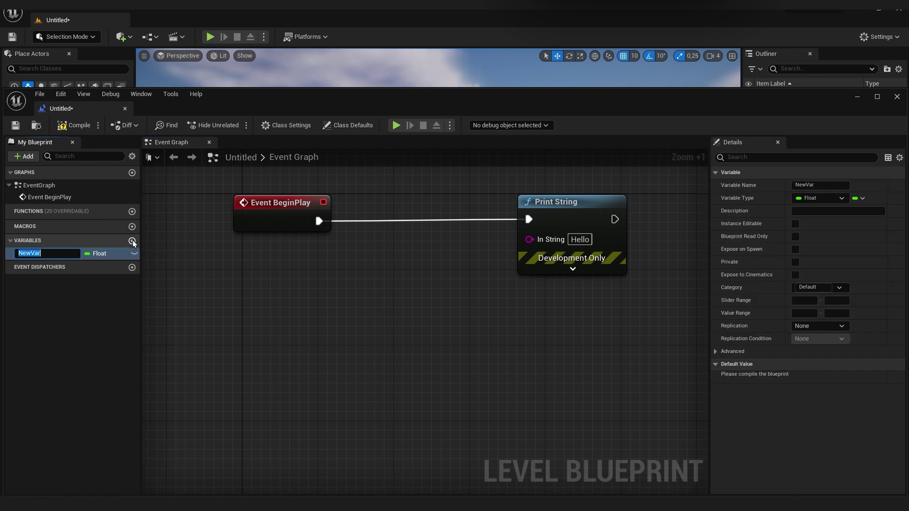
{"action": "left_click", "coordinate": [113, 254]}
{"action": "left_click", "coordinate": [109, 289]}
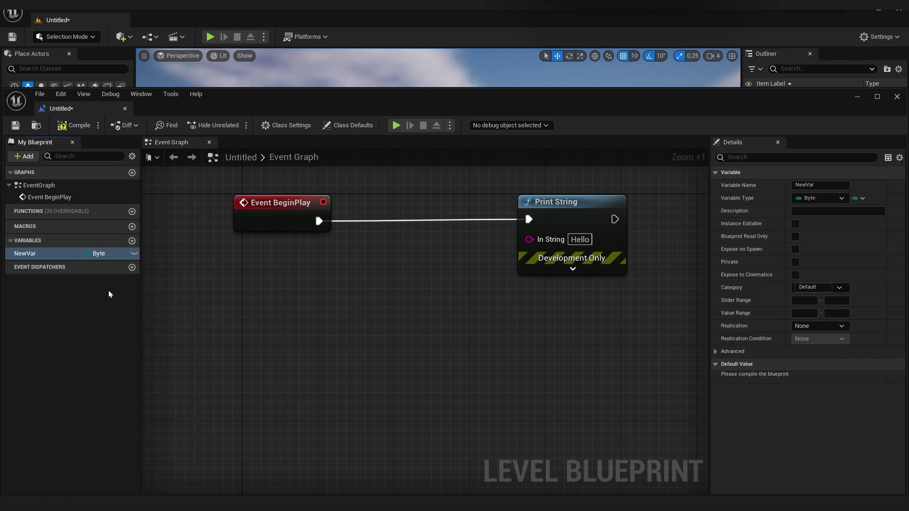
{"action": "left_click", "coordinate": [812, 185]}
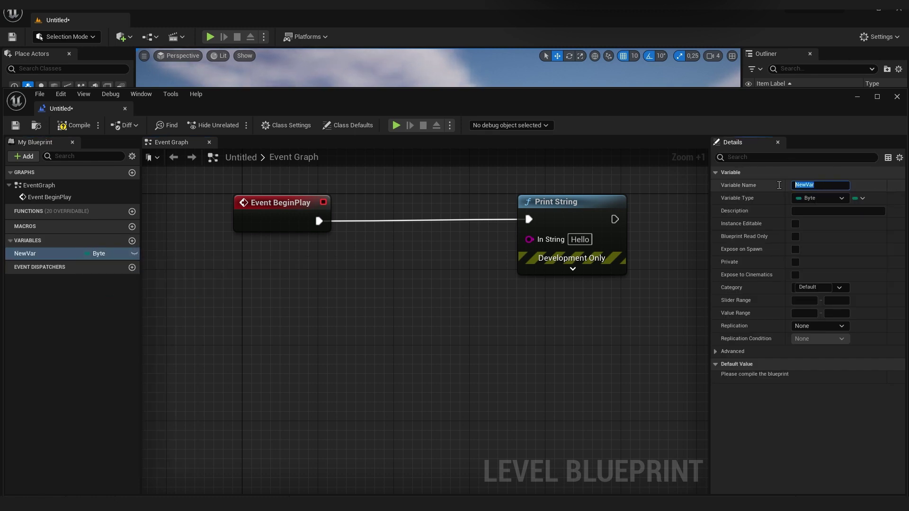
{"action": "type", "text": "Armor"}
{"action": "key", "text": "Return"}
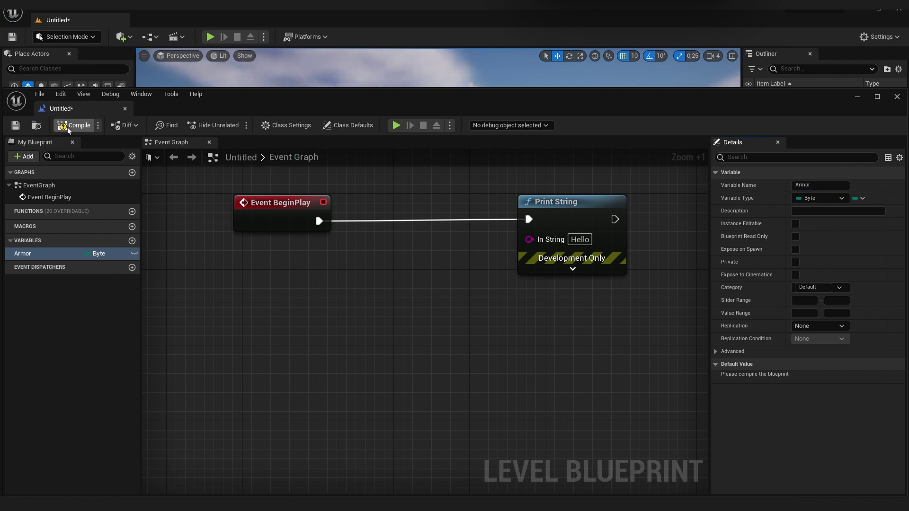
- Compile the Blueprint and enter 134 as Armor's default value
{"action": "left_click", "coordinate": [68, 125]}
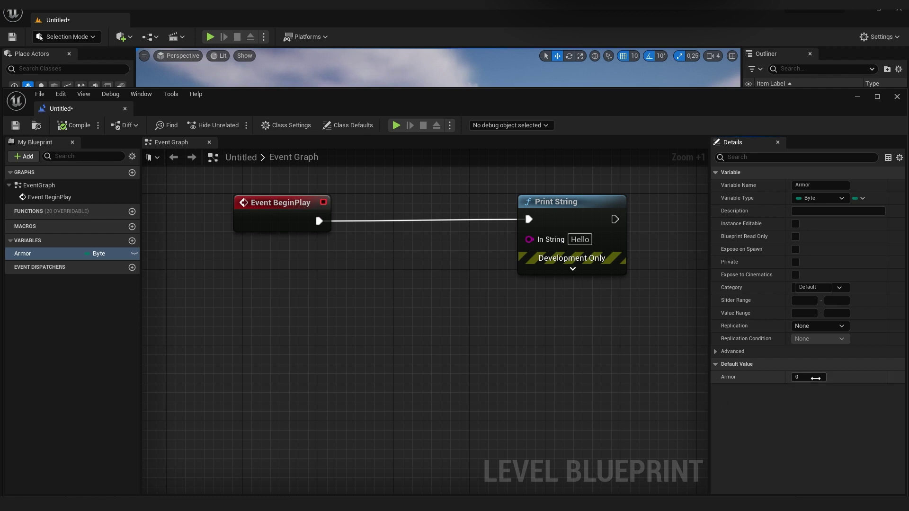
{"action": "left_click", "coordinate": [816, 378]}
{"action": "type", "text": "134"}
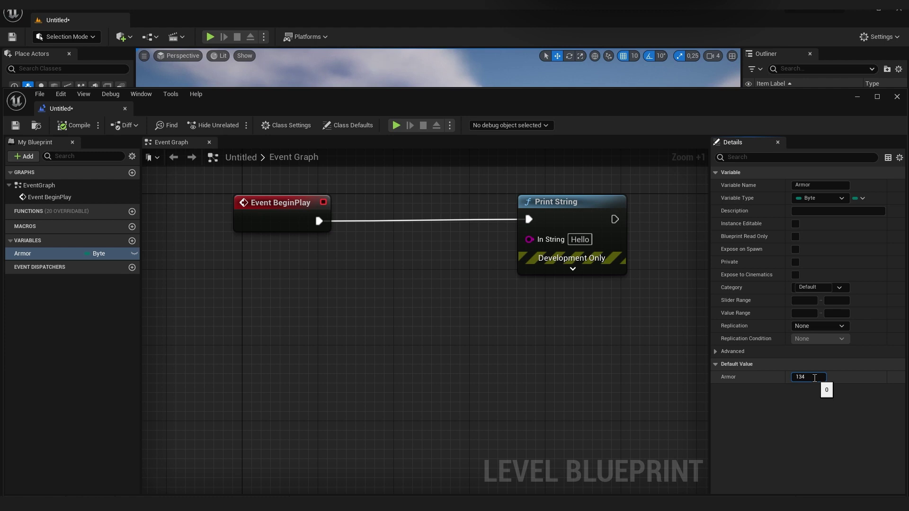
{"action": "key", "text": "Return"}
- Add an Armor getter, wire it into Print String's In String through a byte-to-string conversion, and compile
{"action": "left_click", "coordinate": [585, 342]}
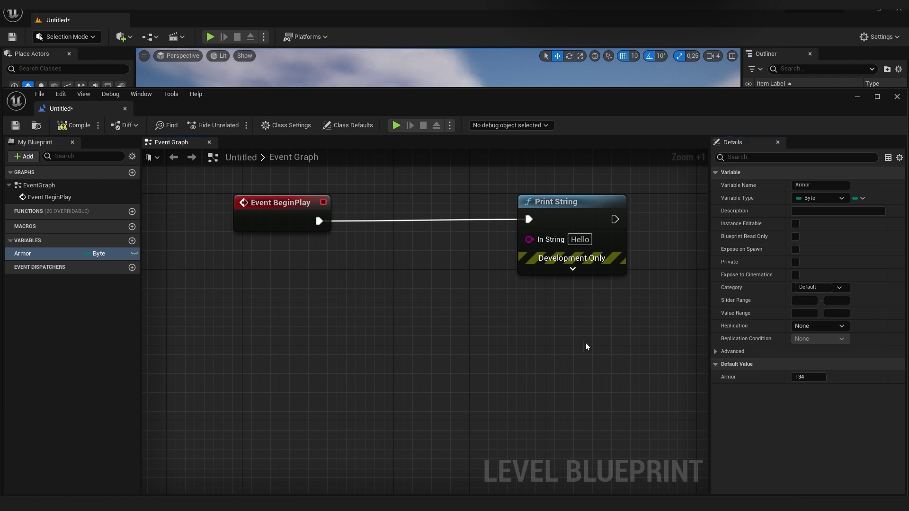
{"action": "left_click_drag", "start_coordinate": [23, 254], "coordinate": [264, 298]}
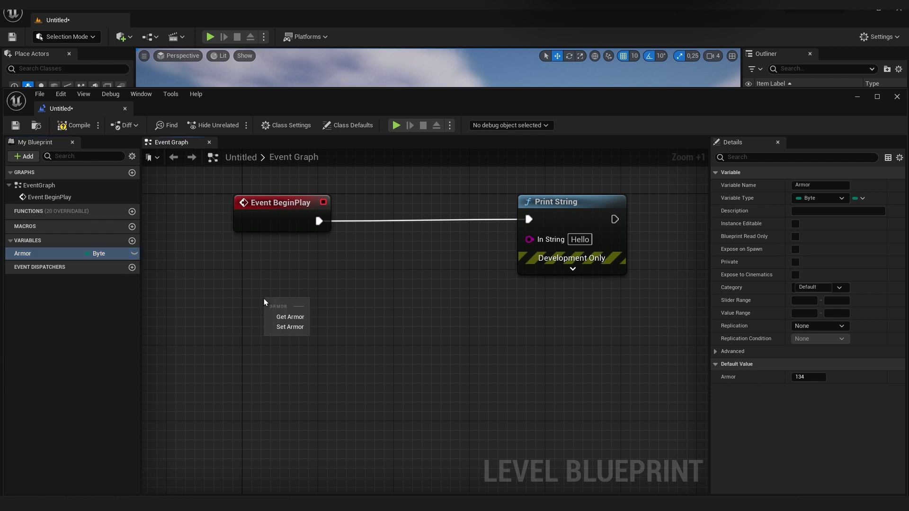
{"action": "left_click", "coordinate": [297, 317]}
{"action": "left_click_drag", "start_coordinate": [325, 300], "coordinate": [530, 241]}
{"action": "left_click", "coordinate": [73, 125]}
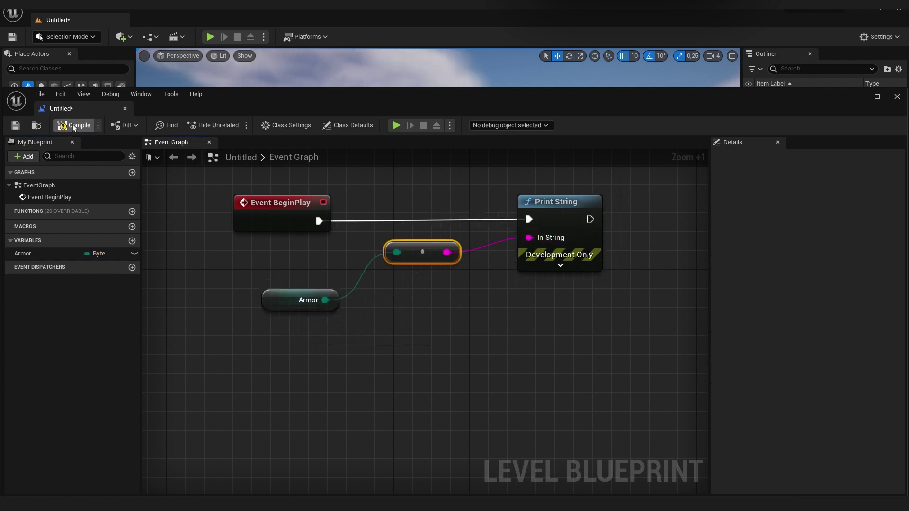
- Play the level and walk the character around the room toward the door and walls
{"action": "left_click", "coordinate": [396, 126]}
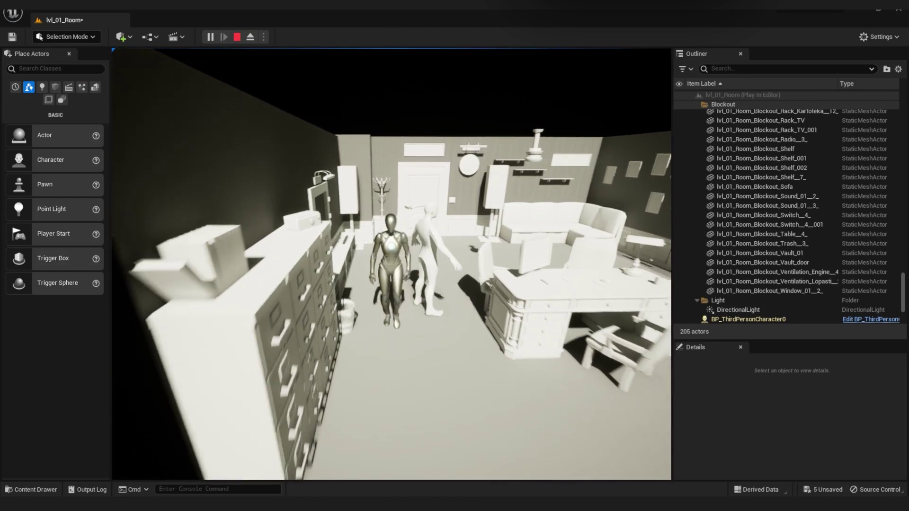
{"action": "key", "text": "w"}
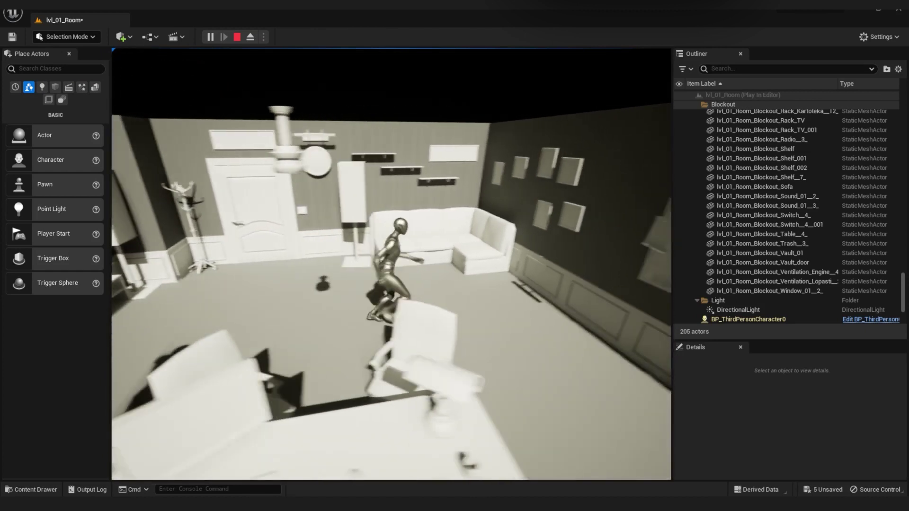
{"action": "key", "text": "a"}
{"action": "key", "text": "w"}
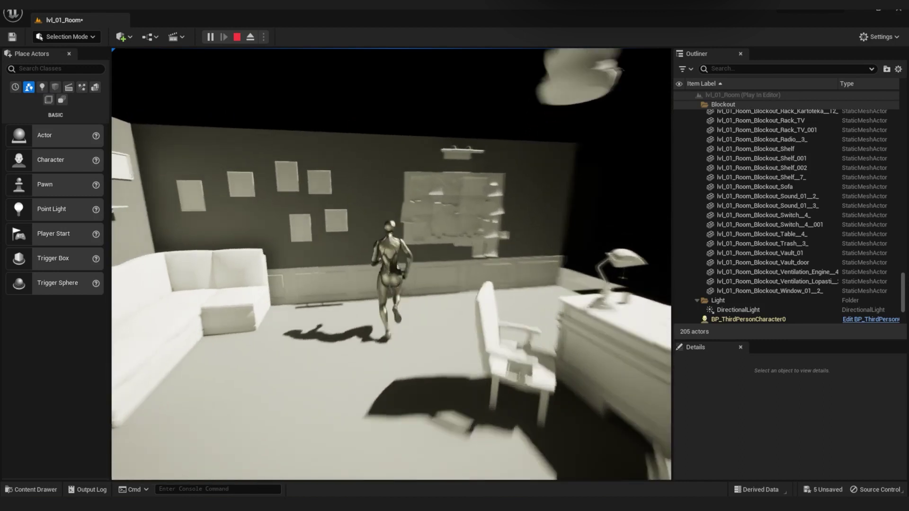
{"action": "key", "text": "s"}
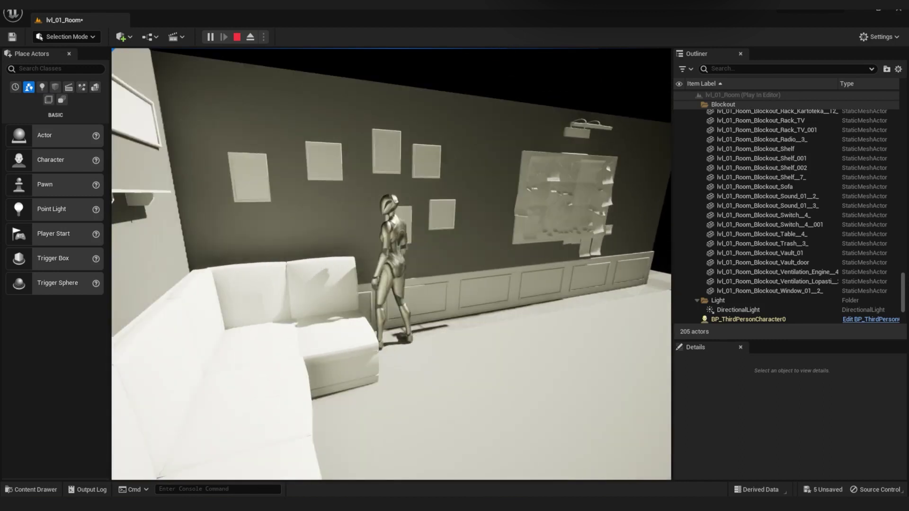
{"action": "key", "text": "d"}
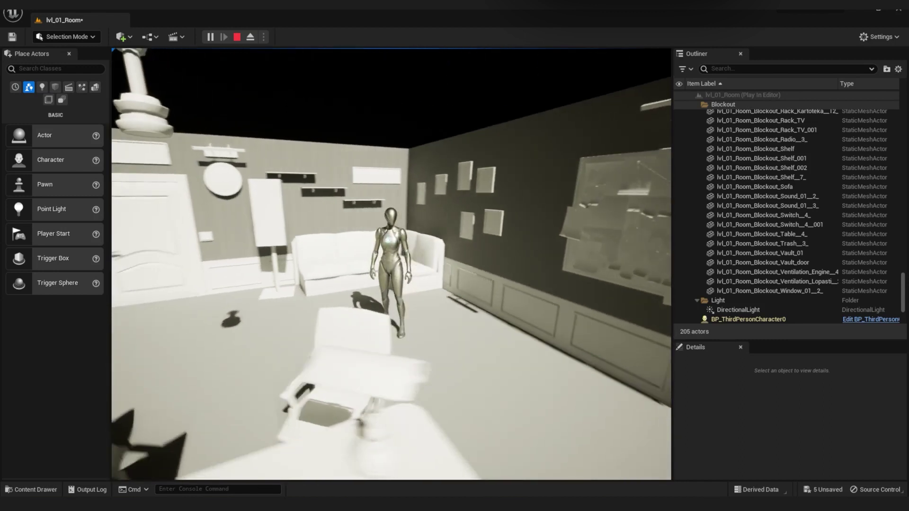
{"action": "key", "text": "w"}
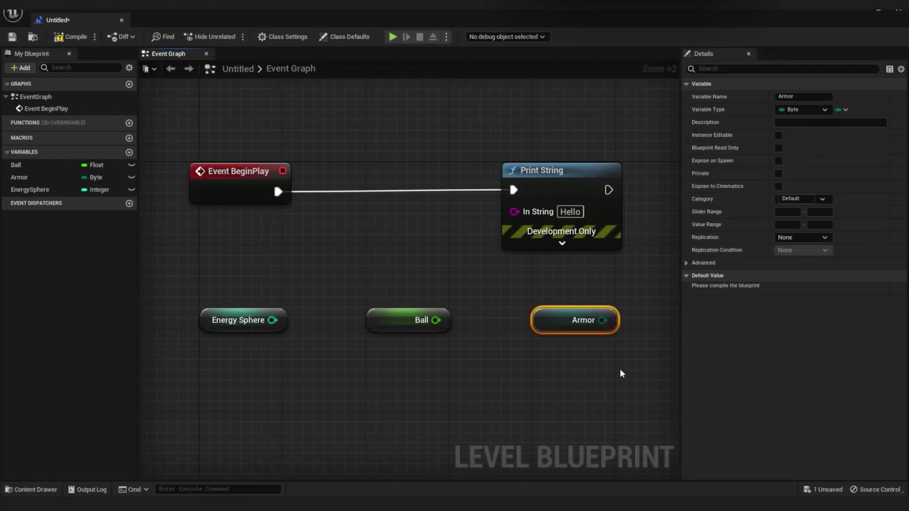
- Frame the Armor getter node in a comment box titled 'Byte'
{"action": "left_click_drag", "start_coordinate": [604, 343], "coordinate": [644, 355]}
{"action": "type", "text": "cByte"}
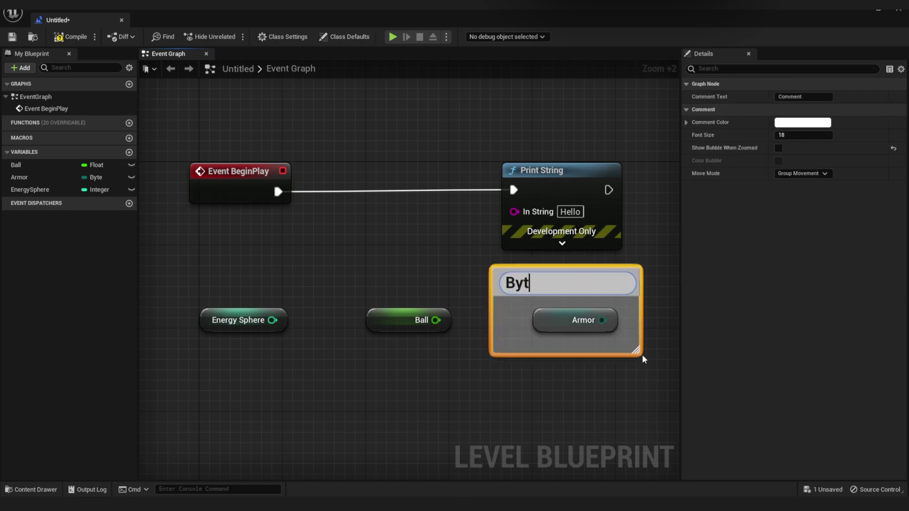
{"action": "key", "text": "Return"}
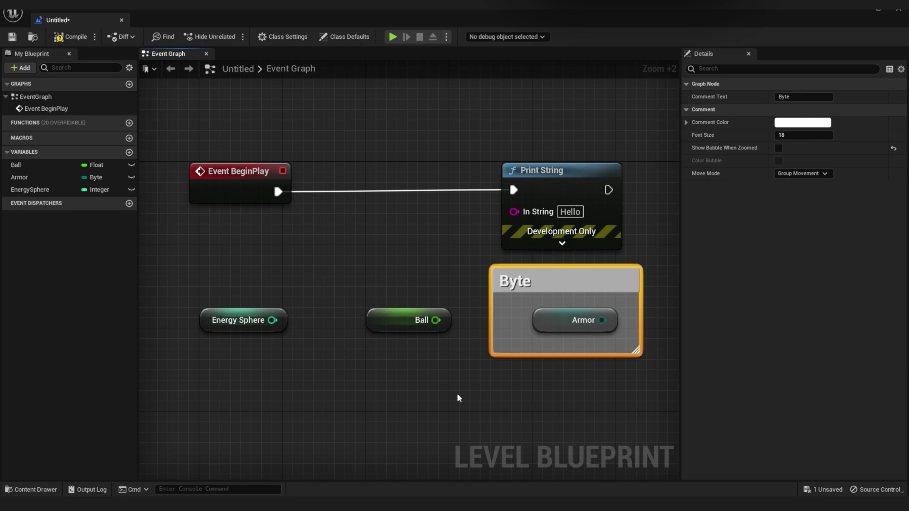
{"action": "left_click_drag", "start_coordinate": [159, 272], "coordinate": [318, 365]}
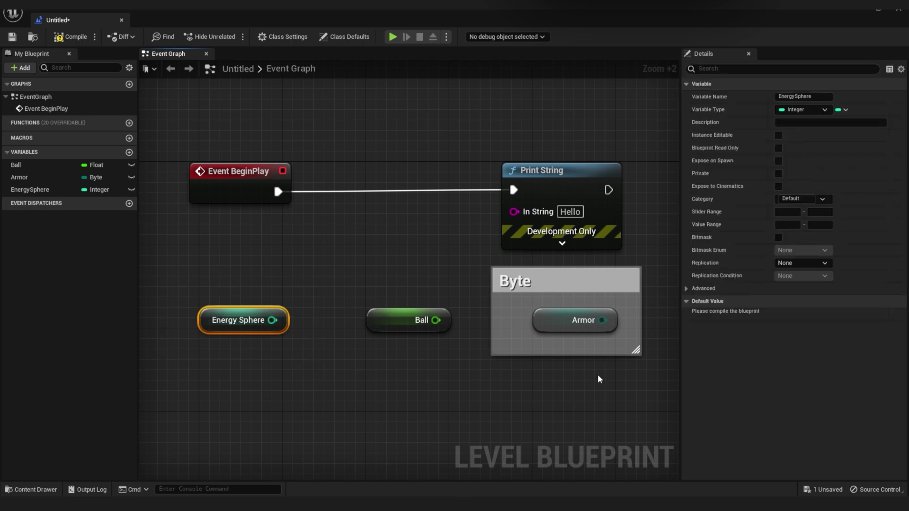
- Frame the Energy Sphere getter node in a comment box titled 'Integer'
{"action": "left_click_drag", "start_coordinate": [166, 281], "coordinate": [314, 365]}
{"action": "type", "text": "c"}
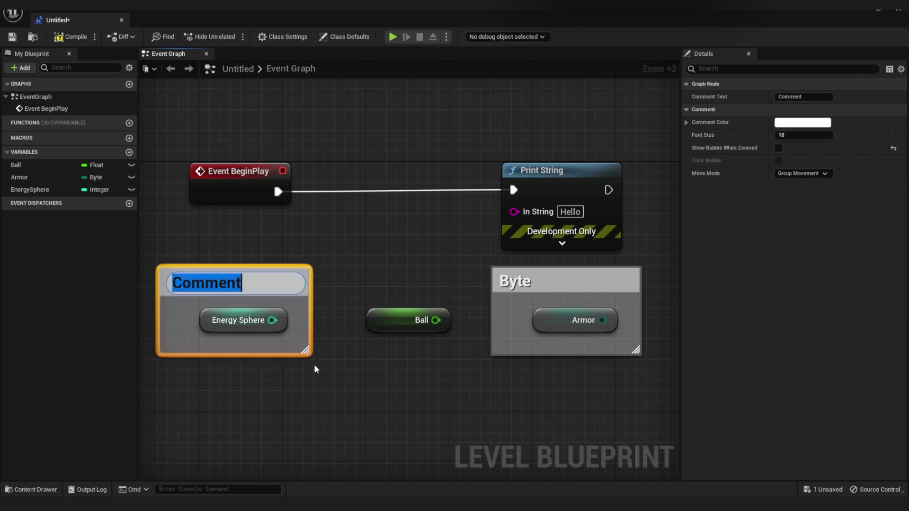
{"action": "type", "text": "Integer"}
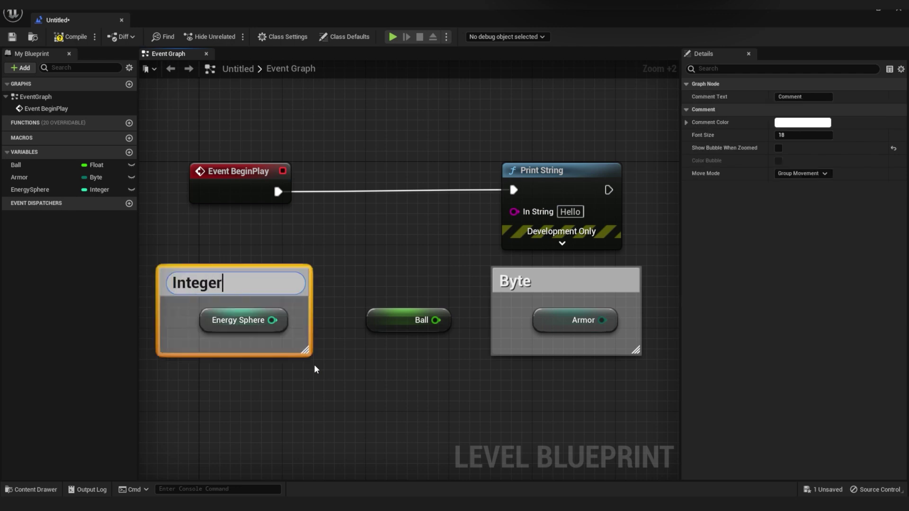
{"action": "key", "text": "Return"}
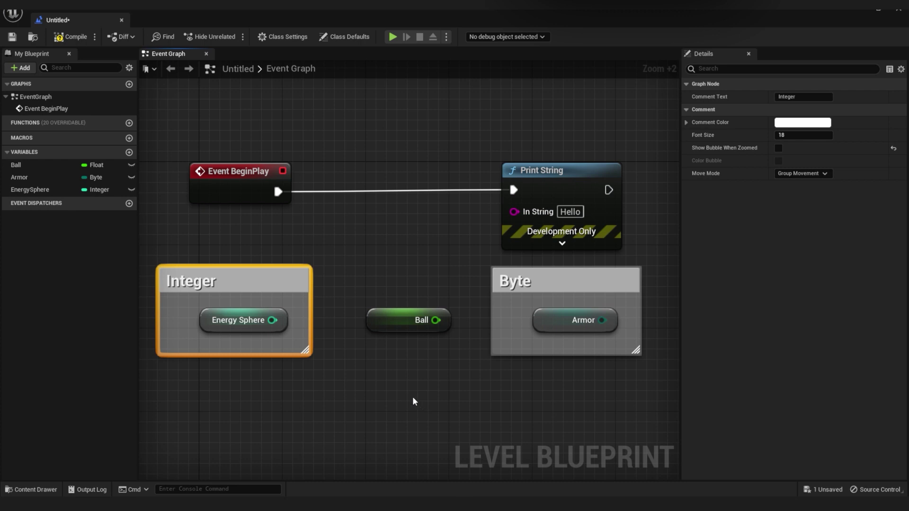
{"action": "left_click", "coordinate": [413, 397]}
- Frame the Ball getter node in a comment box titled 'Float'
{"action": "left_click_drag", "start_coordinate": [338, 256], "coordinate": [474, 363]}
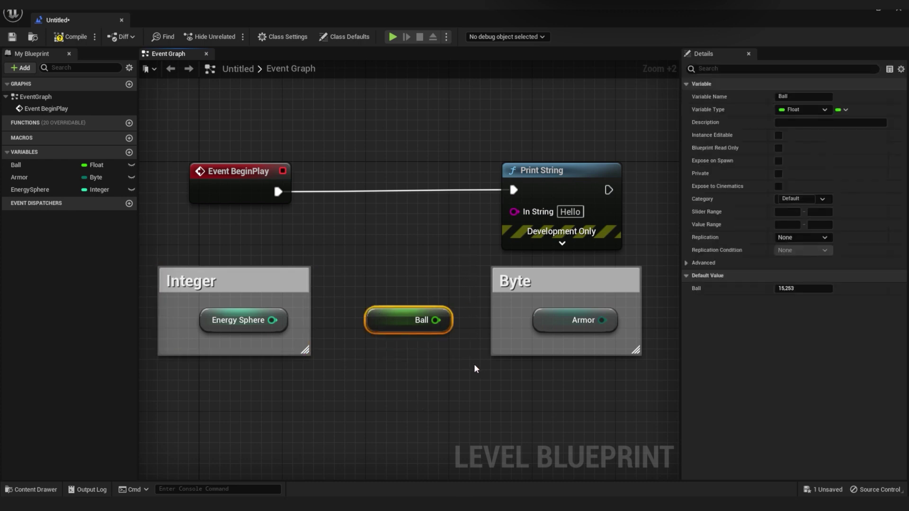
{"action": "type", "text": "c"}
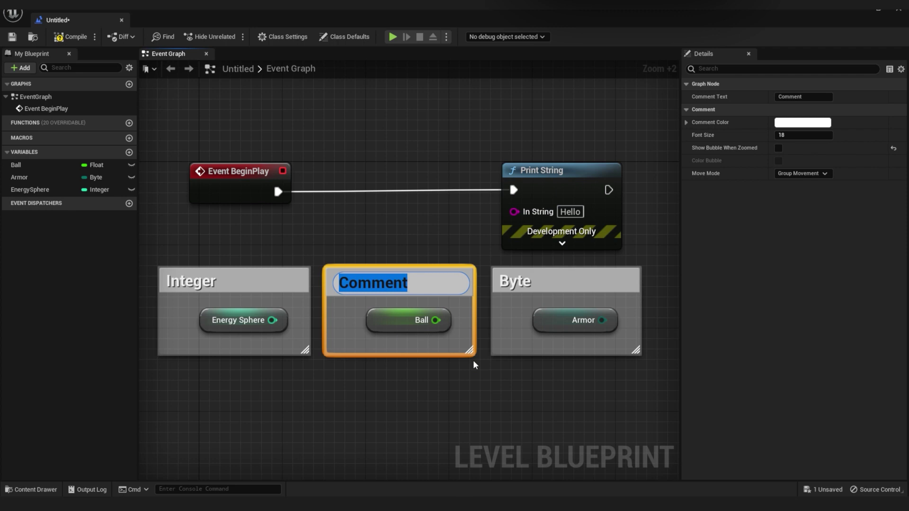
{"action": "type", "text": "Float"}
{"action": "key", "text": "Return"}
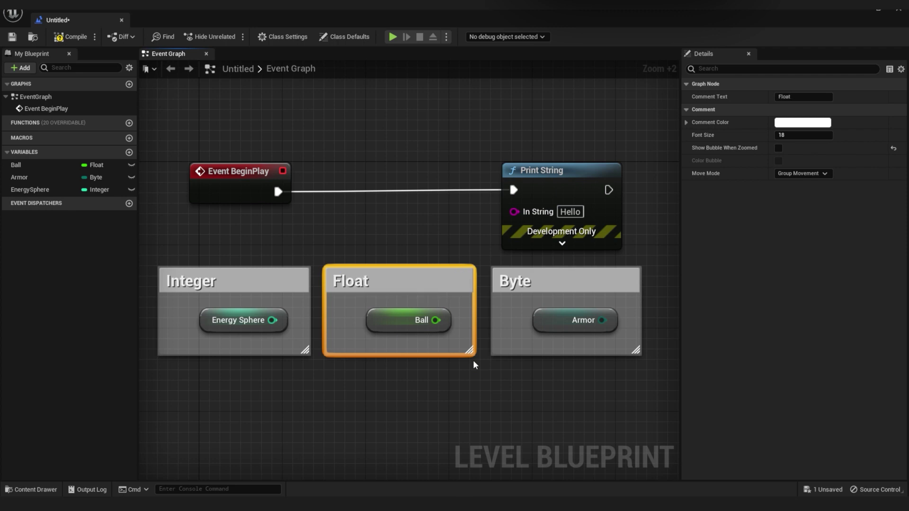
{"action": "left_click", "coordinate": [470, 419]}
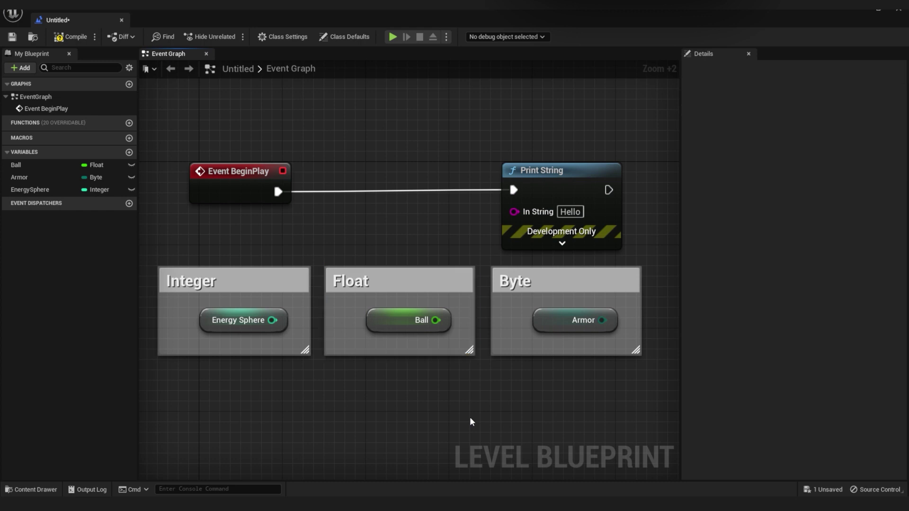